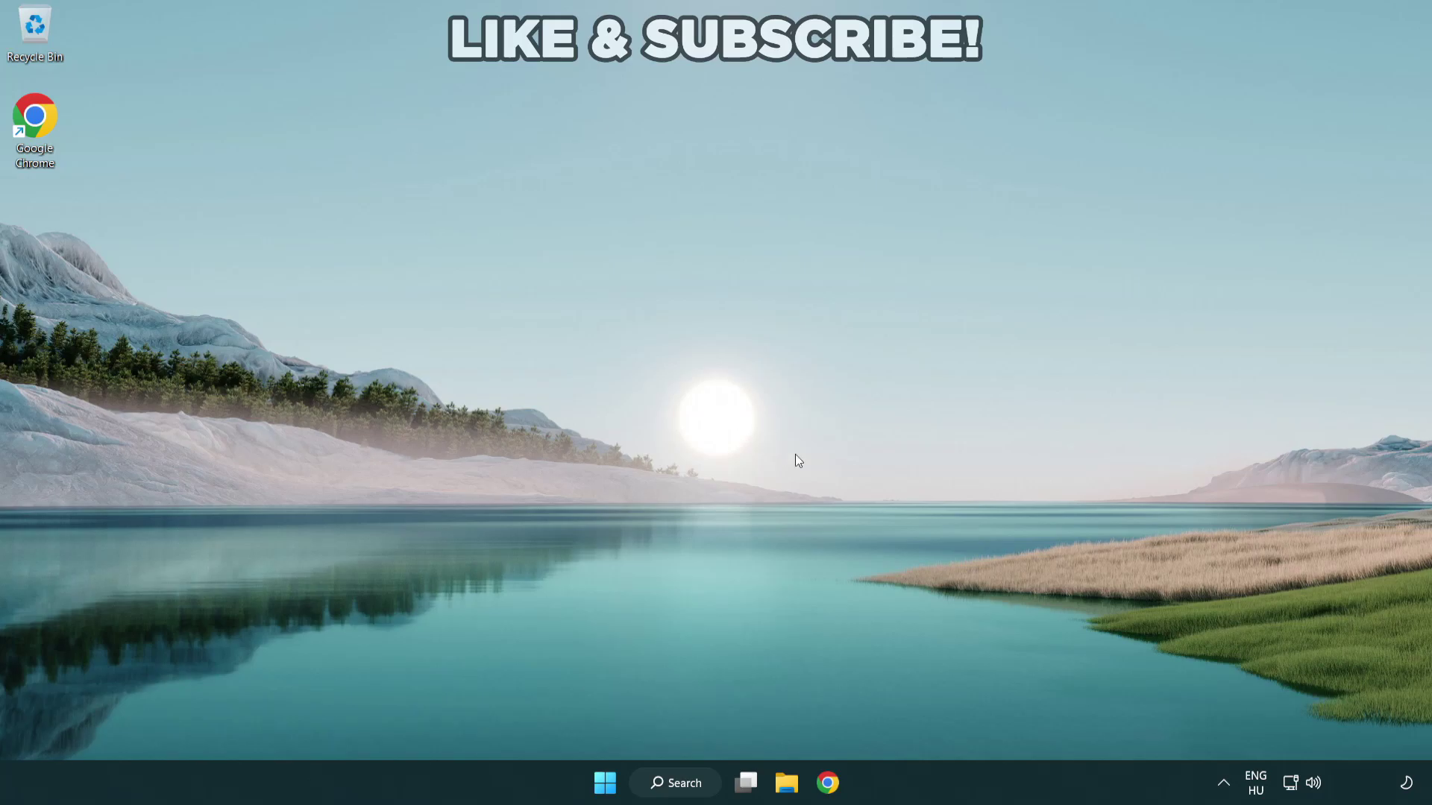
# Step: Switch the Quick Settings audio output from CABLE Input to Speakers (High Definition Audio Device)
pyautogui.click(1315, 788)
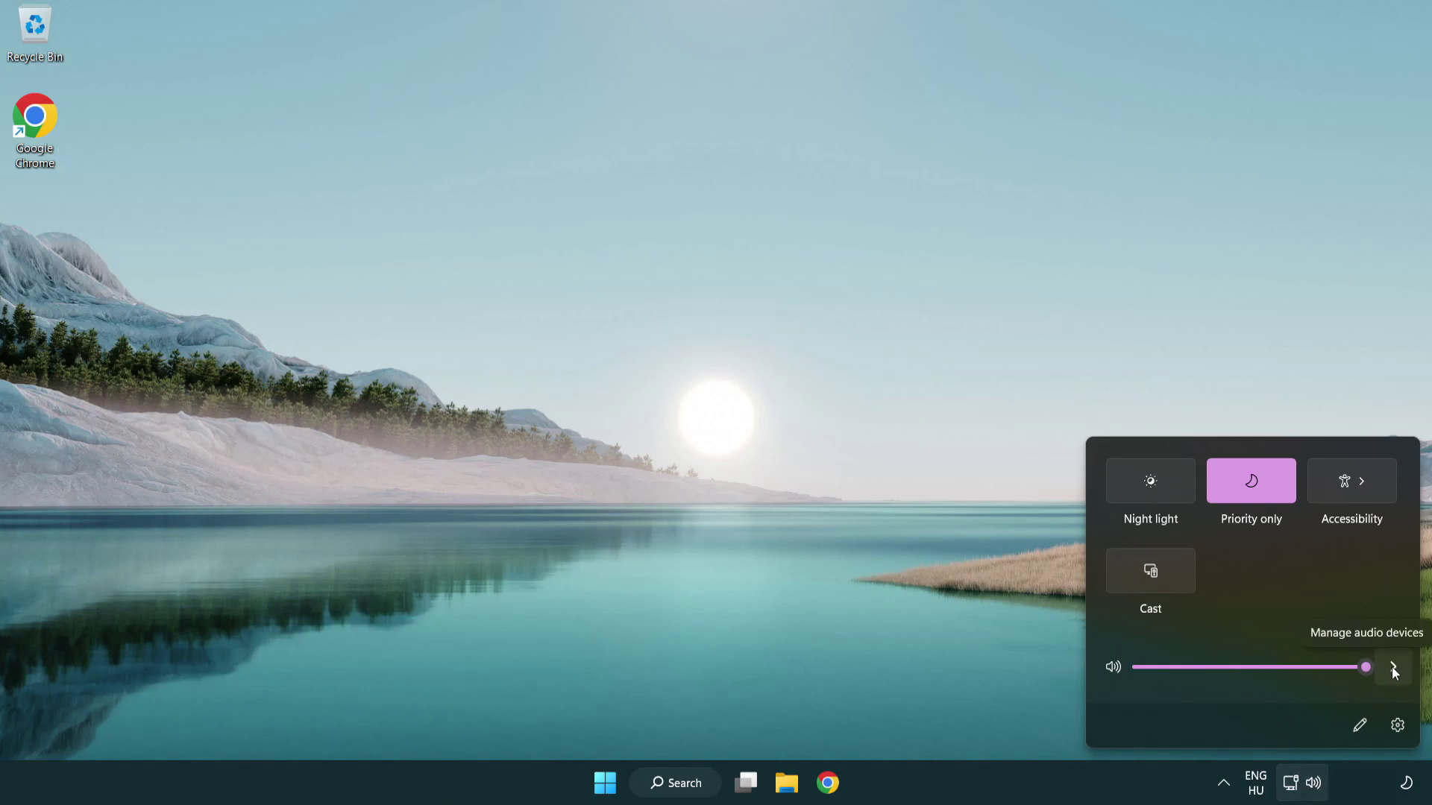
pyautogui.click(1393, 669)
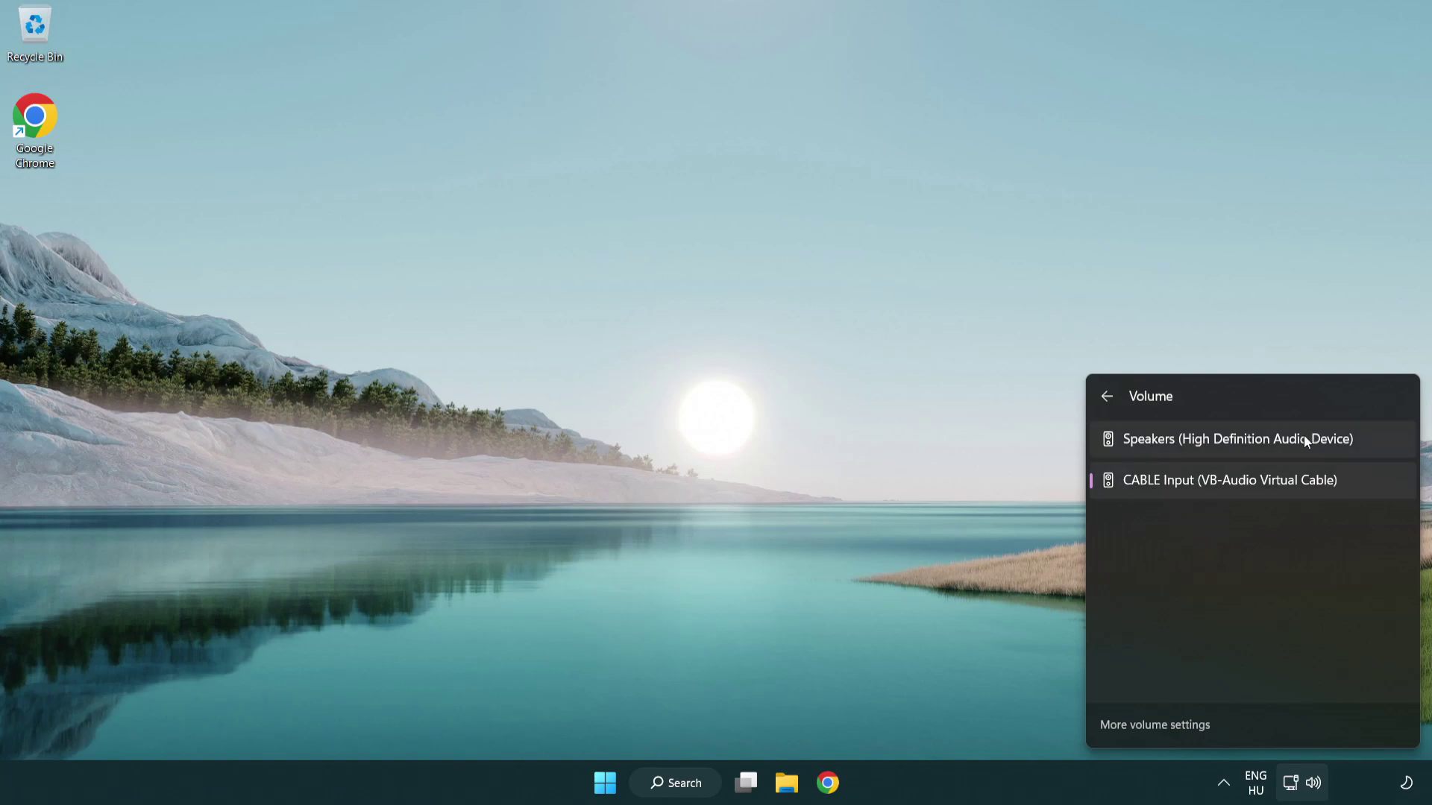
pyautogui.click(1373, 443)
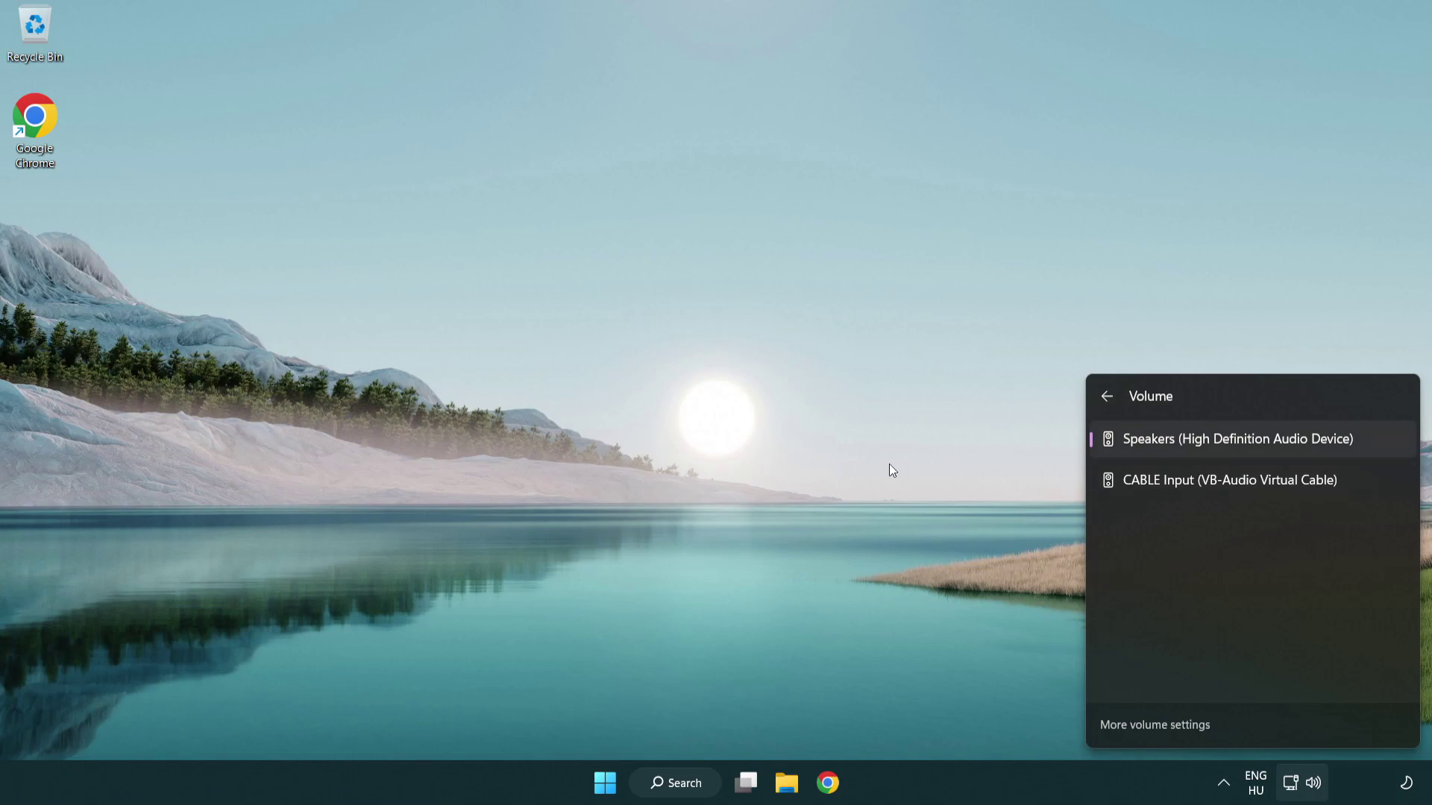
pyautogui.click(780, 446)
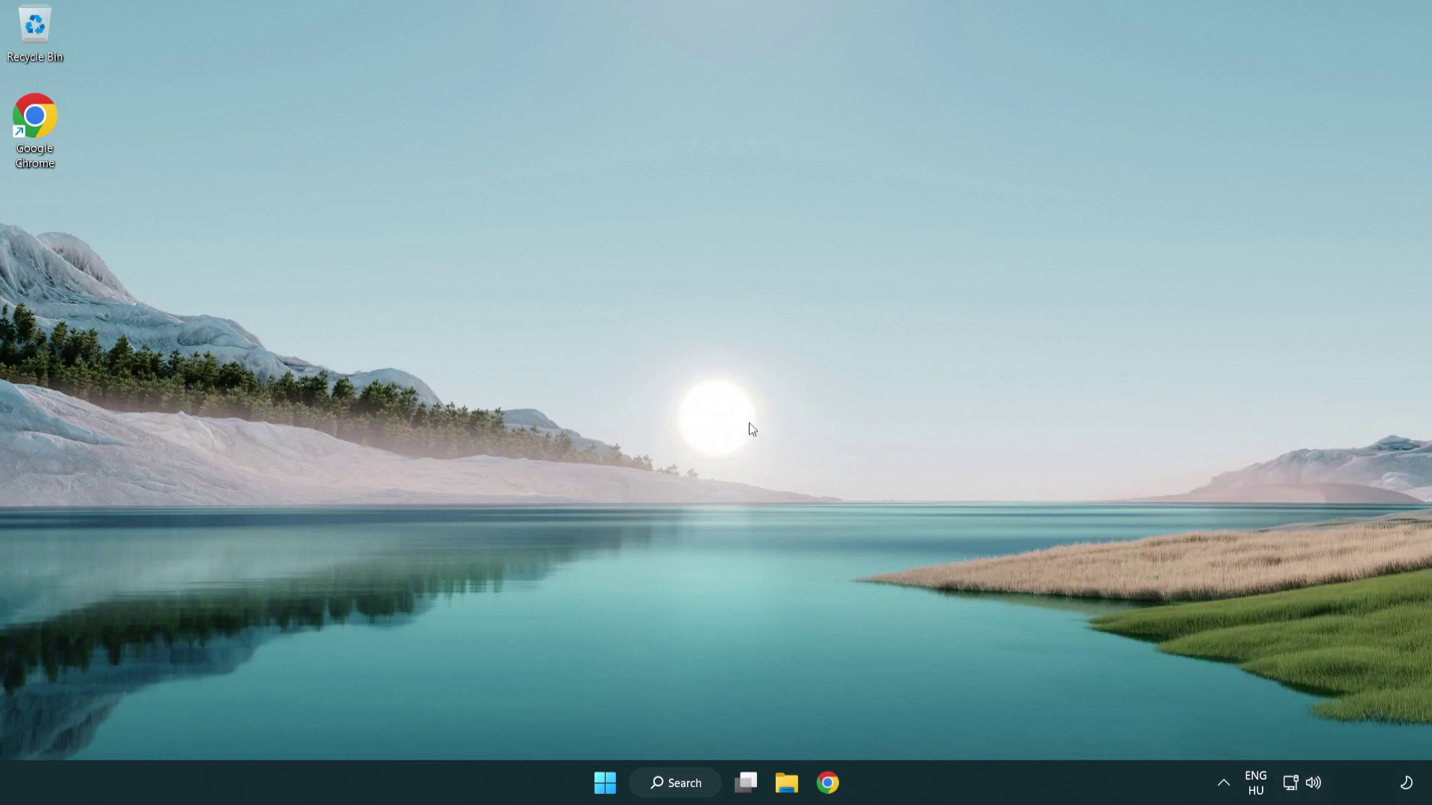
# Step: Use the Volume mixer's Reset to restore default device and app volumes, then close Settings
pyautogui.rightClick(1315, 783)
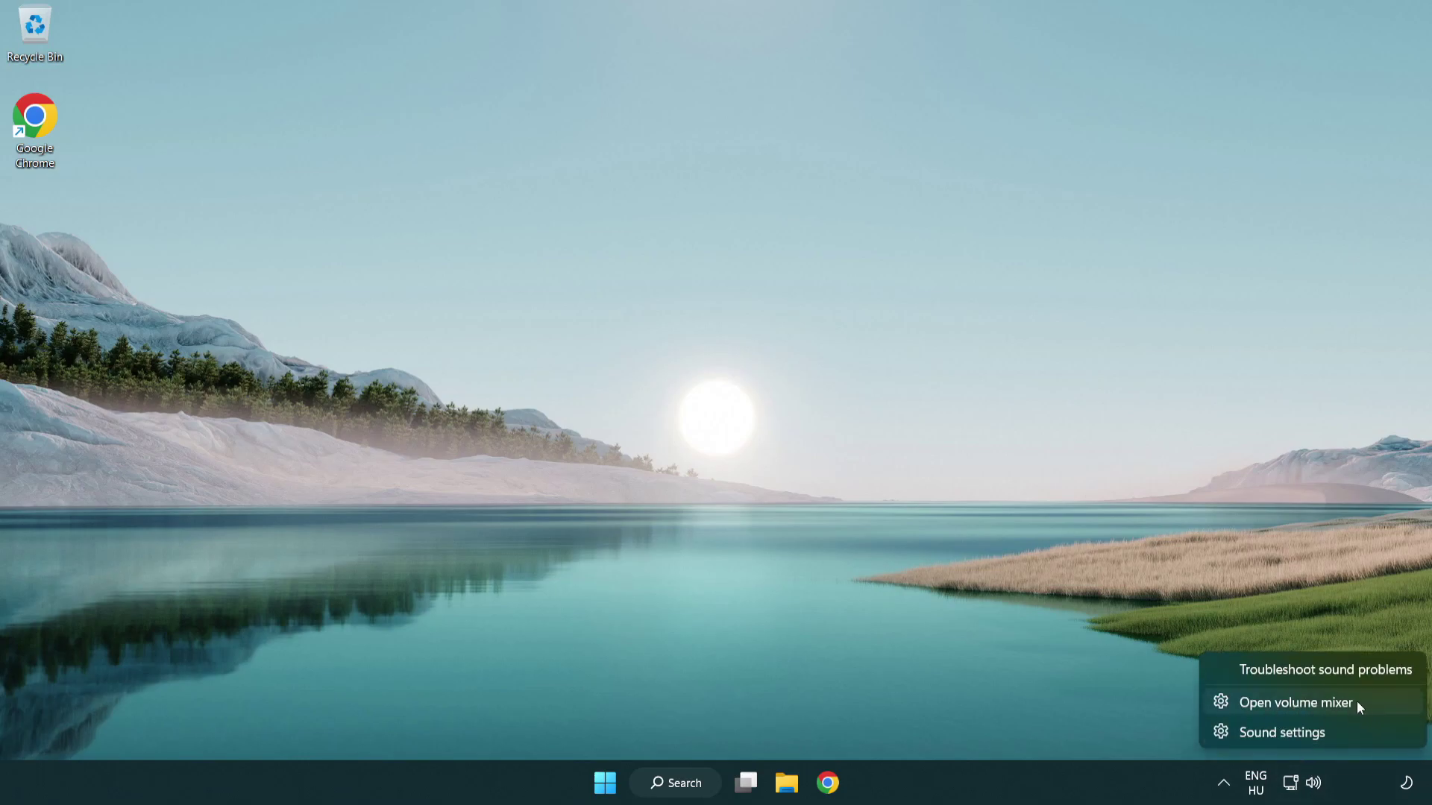
pyautogui.click(1379, 702)
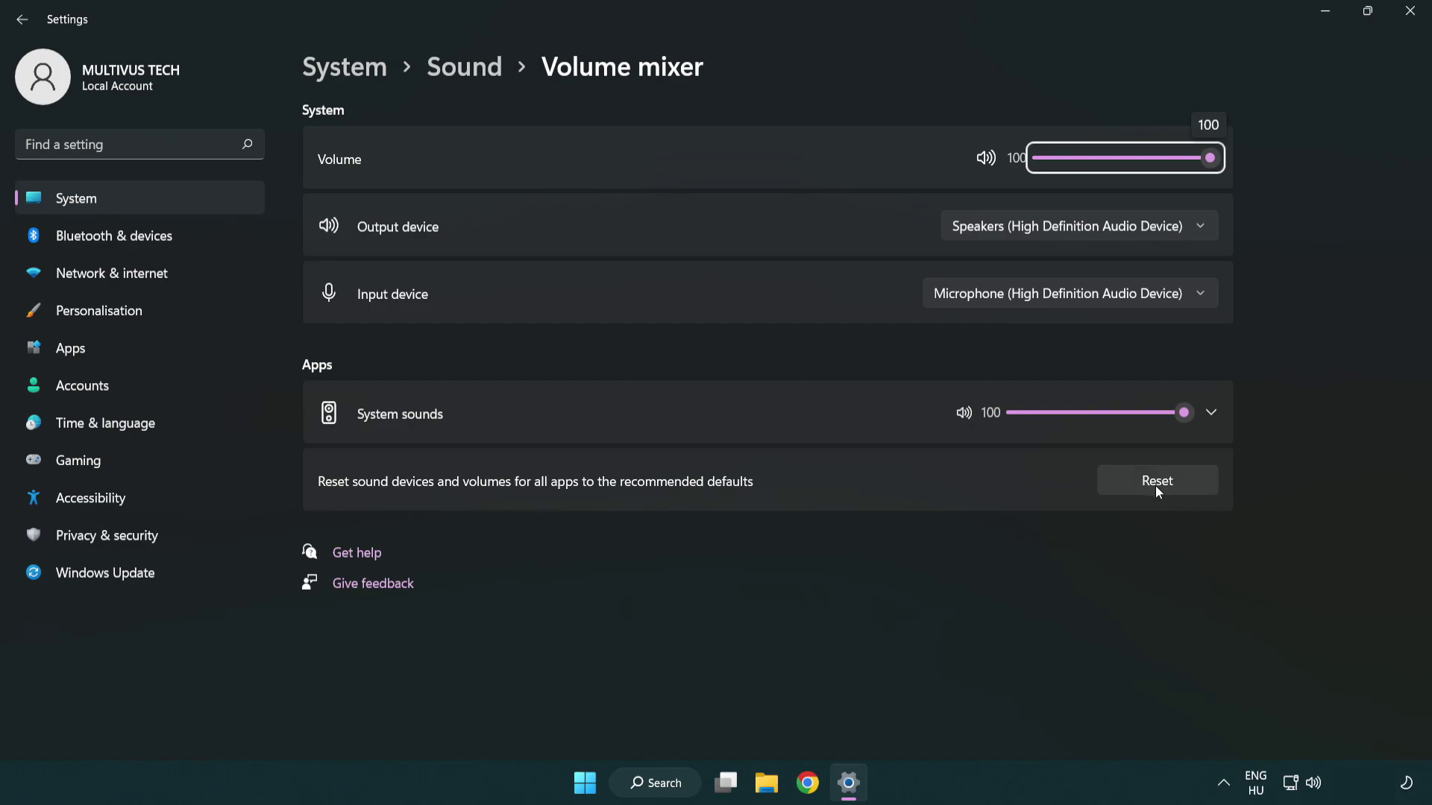
pyautogui.click(1196, 485)
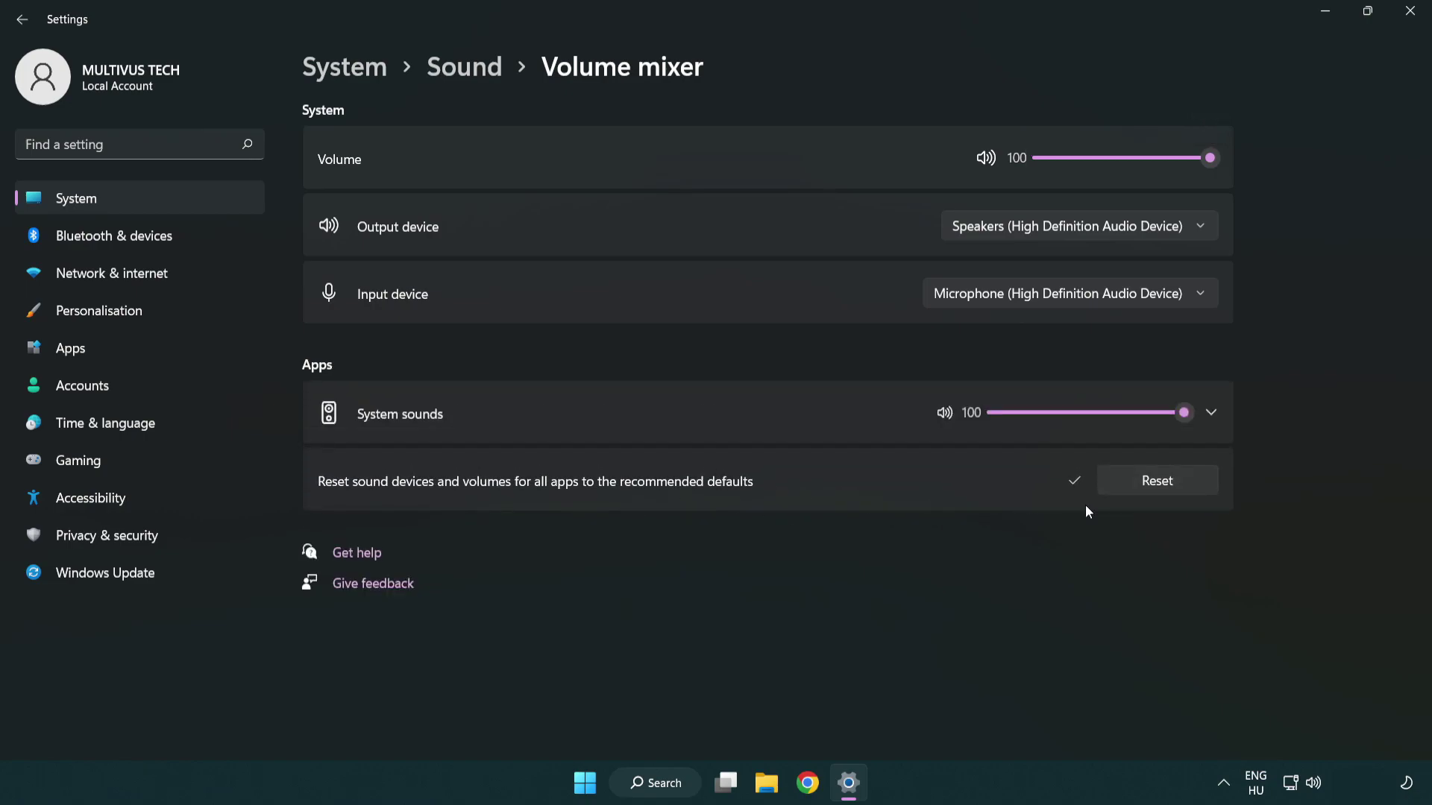
pyautogui.click(1413, 14)
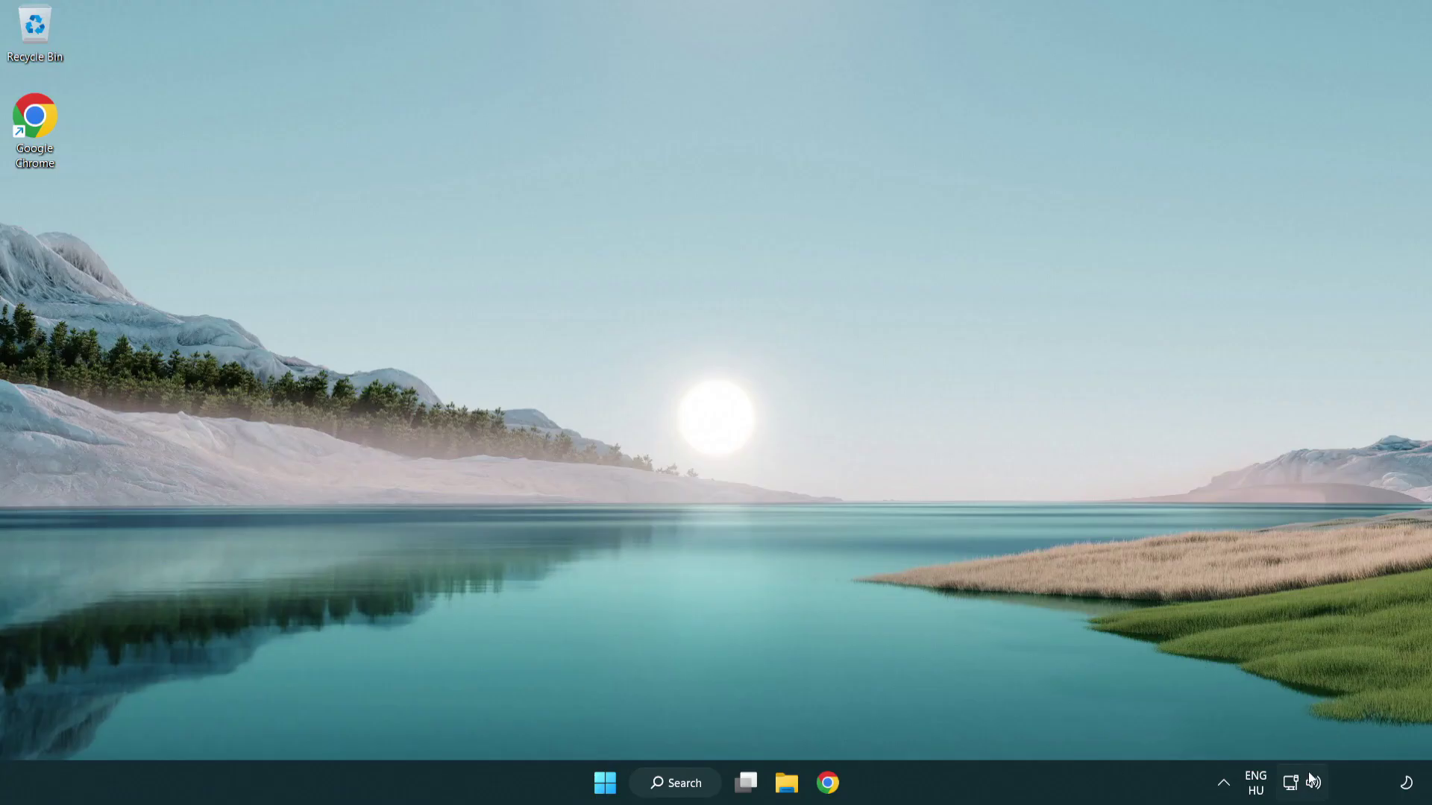
# Step: Open Sound settings from the speaker icon and scroll to the Advanced section
pyautogui.rightClick(1313, 785)
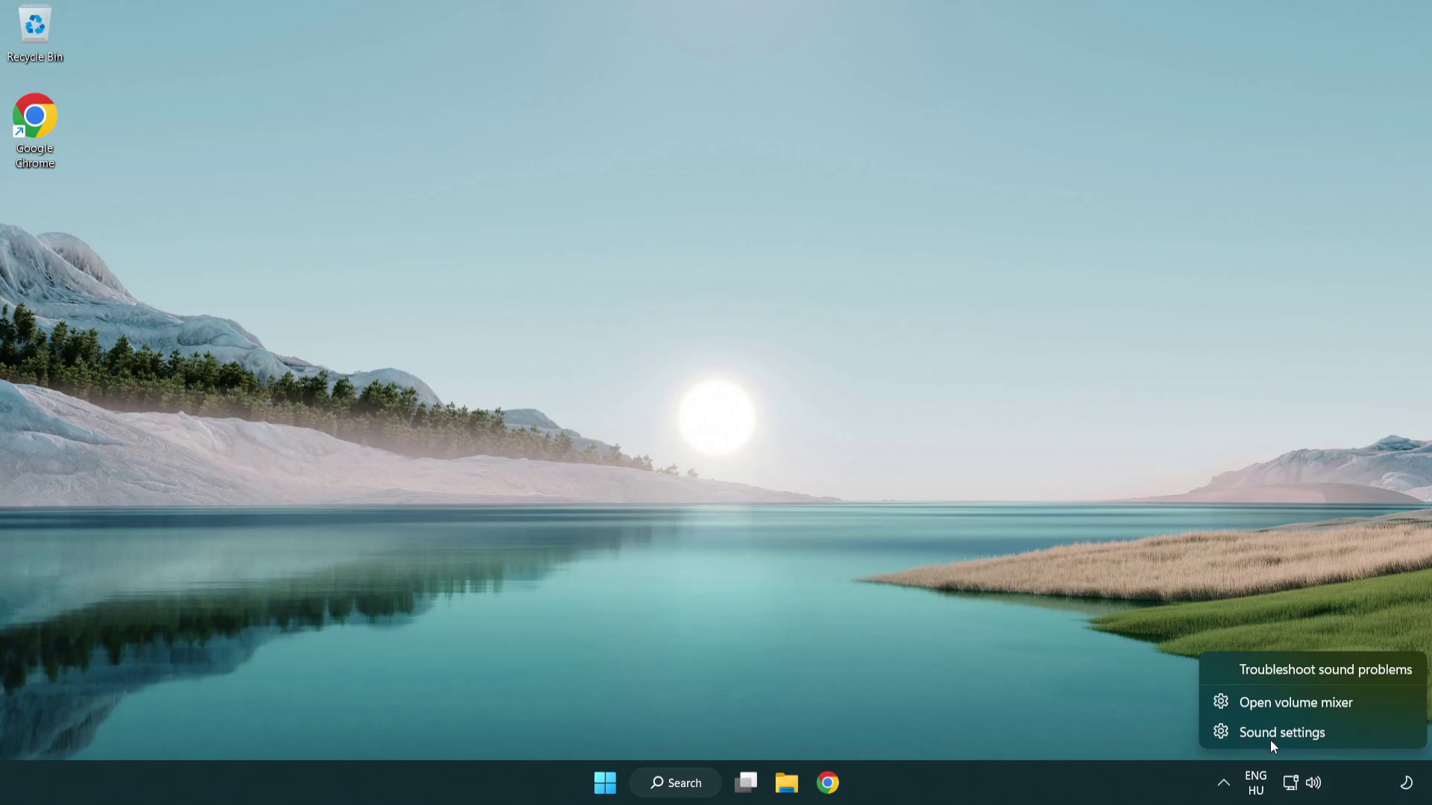
pyautogui.click(1369, 738)
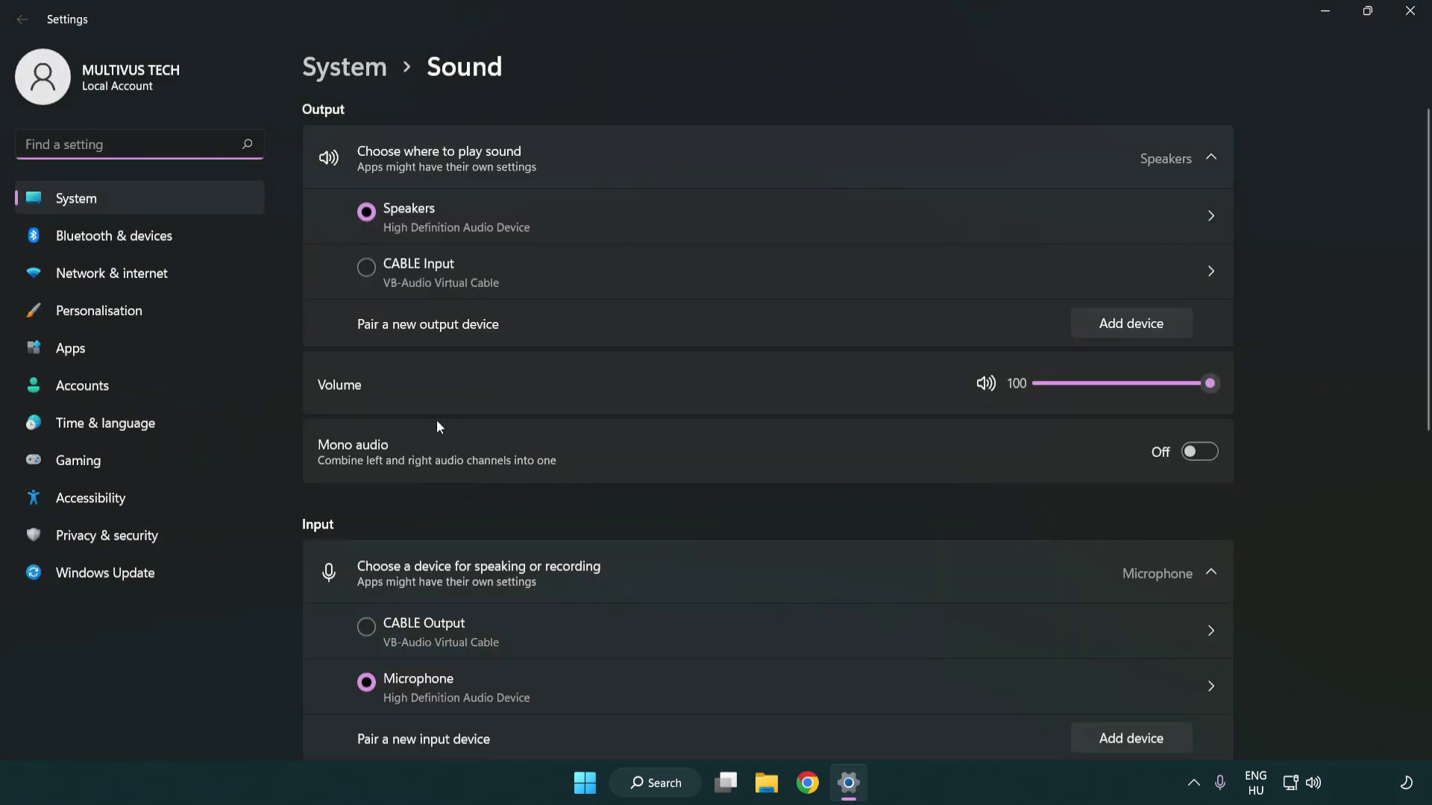
pyautogui.moveTo(1150, 384); pyautogui.dragTo(1279, 382)
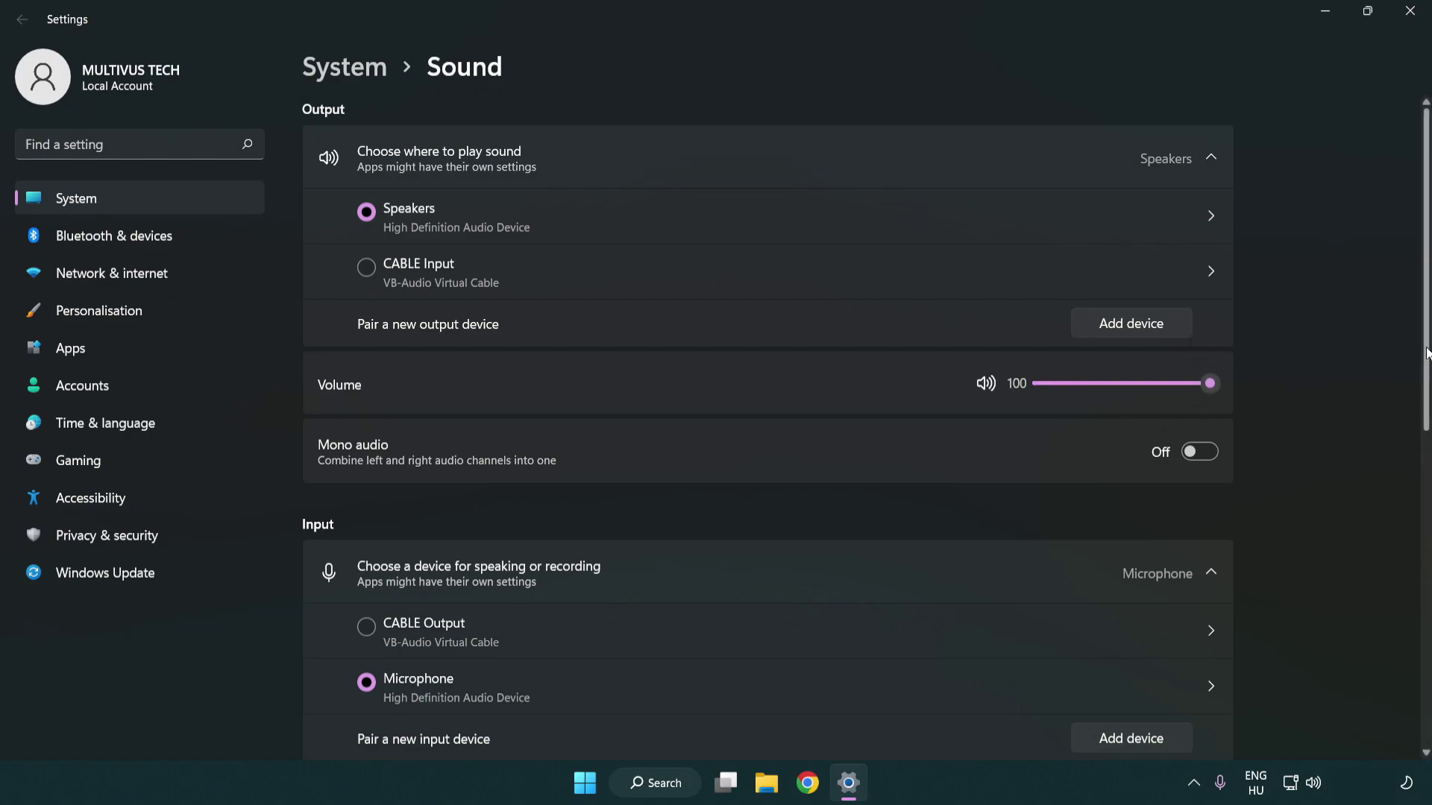
pyautogui.moveTo(1427, 354); pyautogui.dragTo(1427, 601)
pyautogui.scroll(-1, 768, 425)
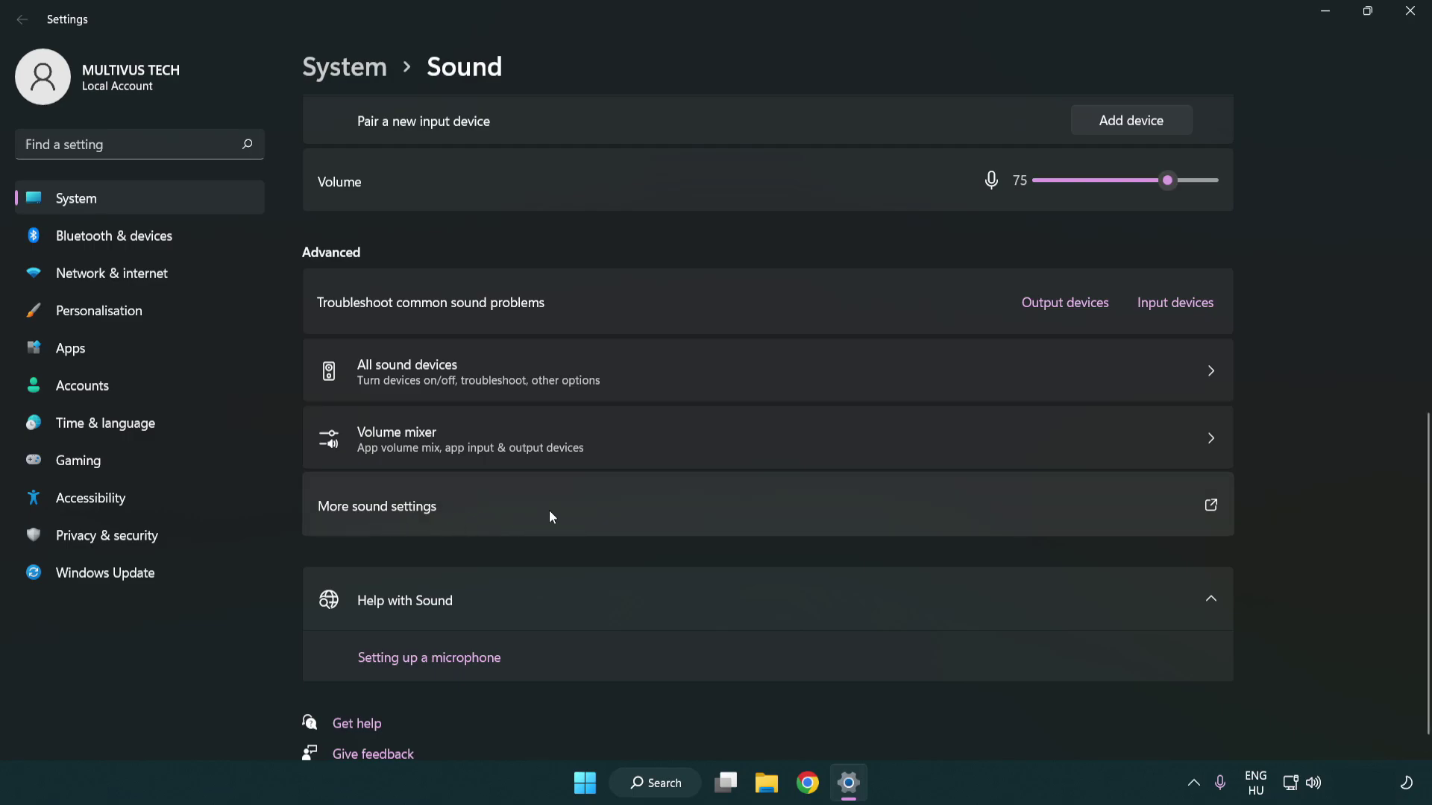
# Step: In the classic Sound dialog, disable the CABLE Input playback device
pyautogui.click(550, 510)
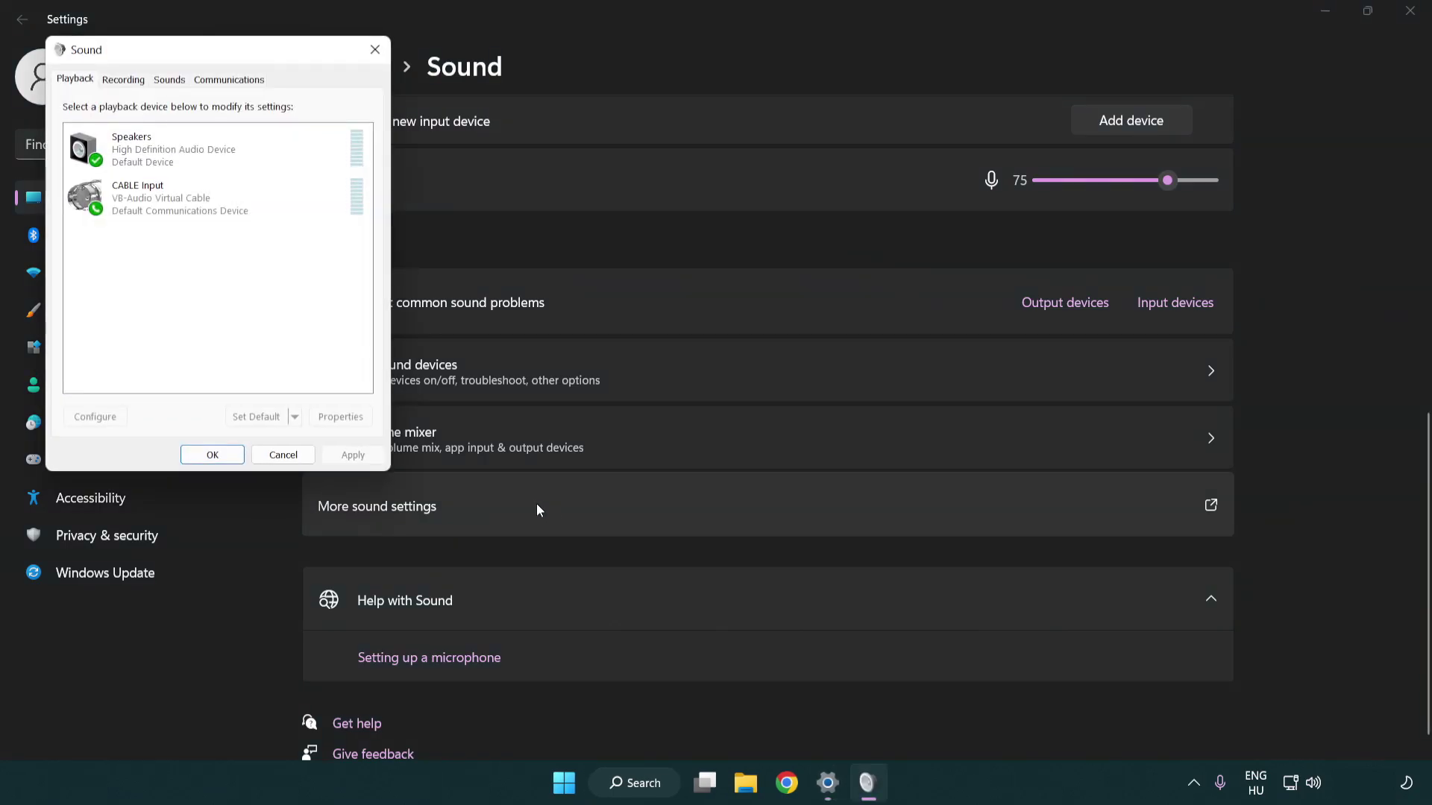
pyautogui.moveTo(256, 54); pyautogui.dragTo(734, 187)
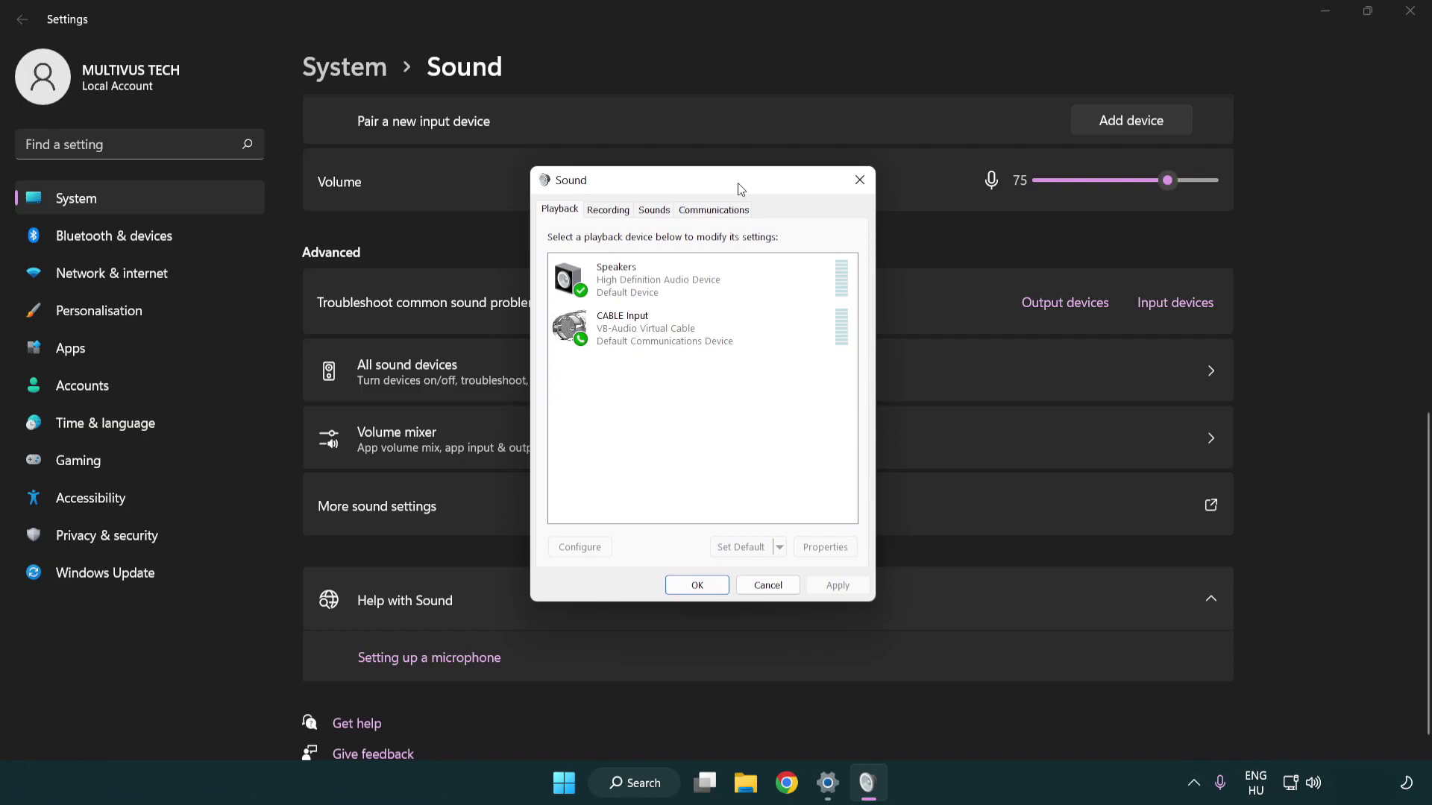
pyautogui.click(686, 343)
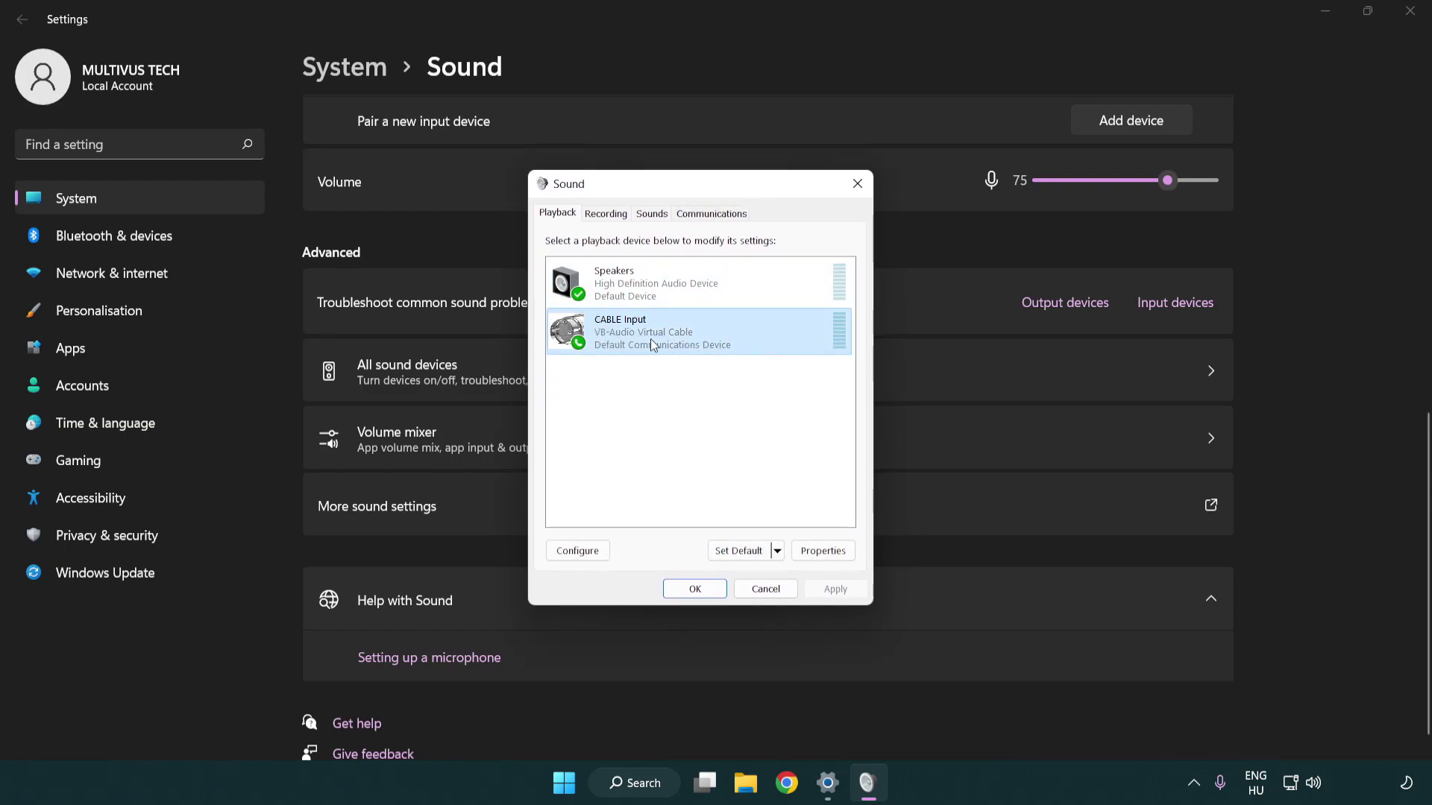
pyautogui.rightClick(650, 338)
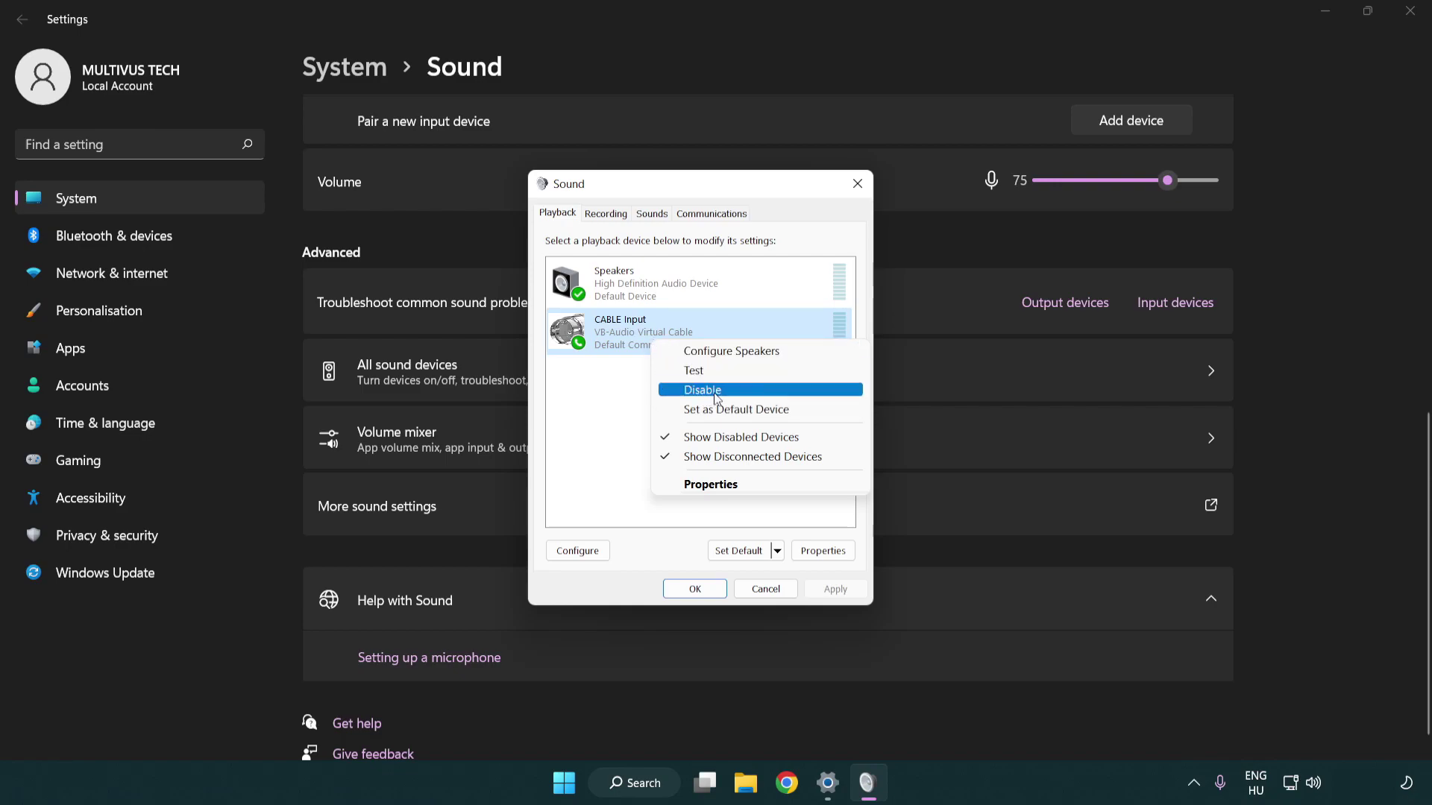
pyautogui.click(738, 390)
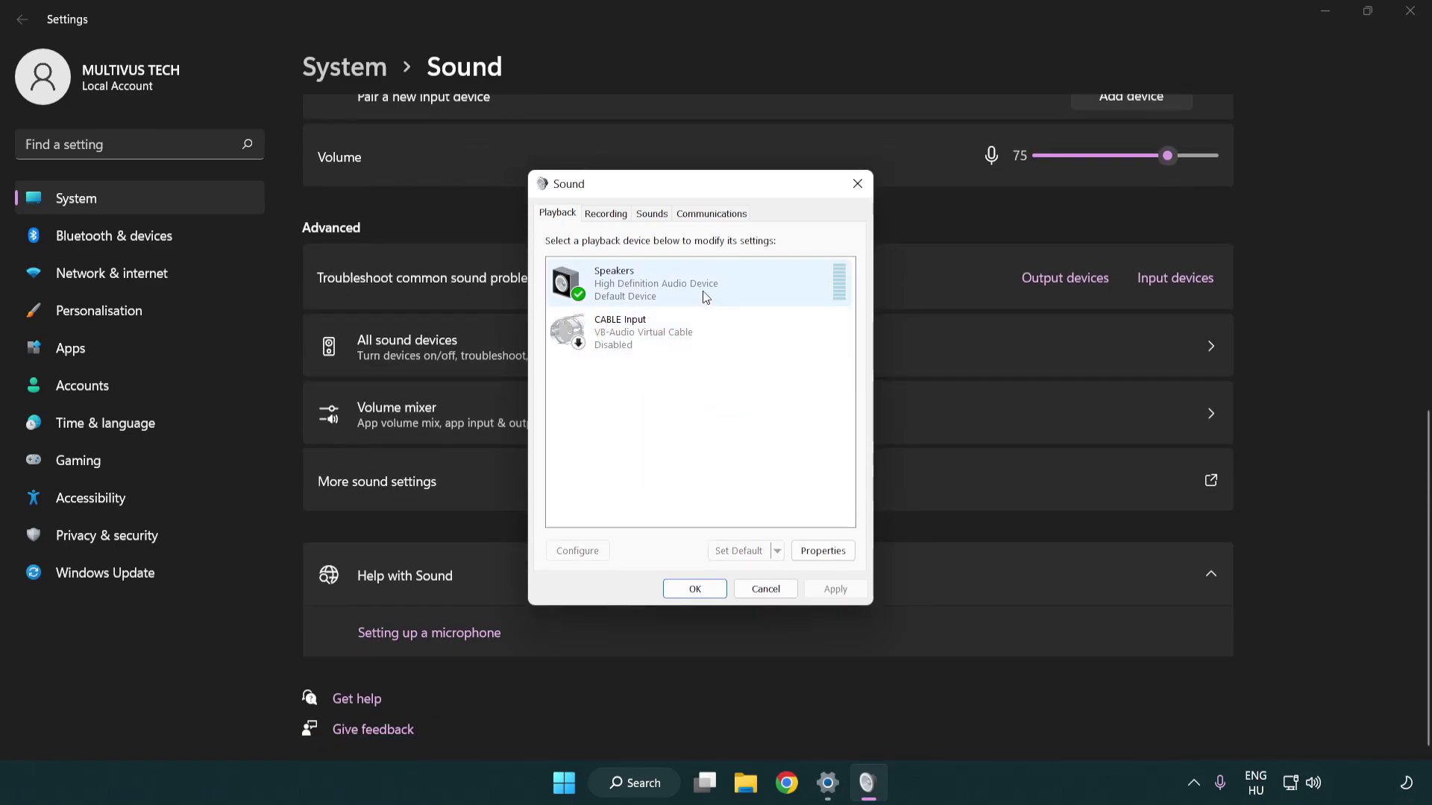
# Step: Run Speaker Setup for Speakers with 7.1 Surround and full-range front and surround speakers
pyautogui.rightClick(729, 283)
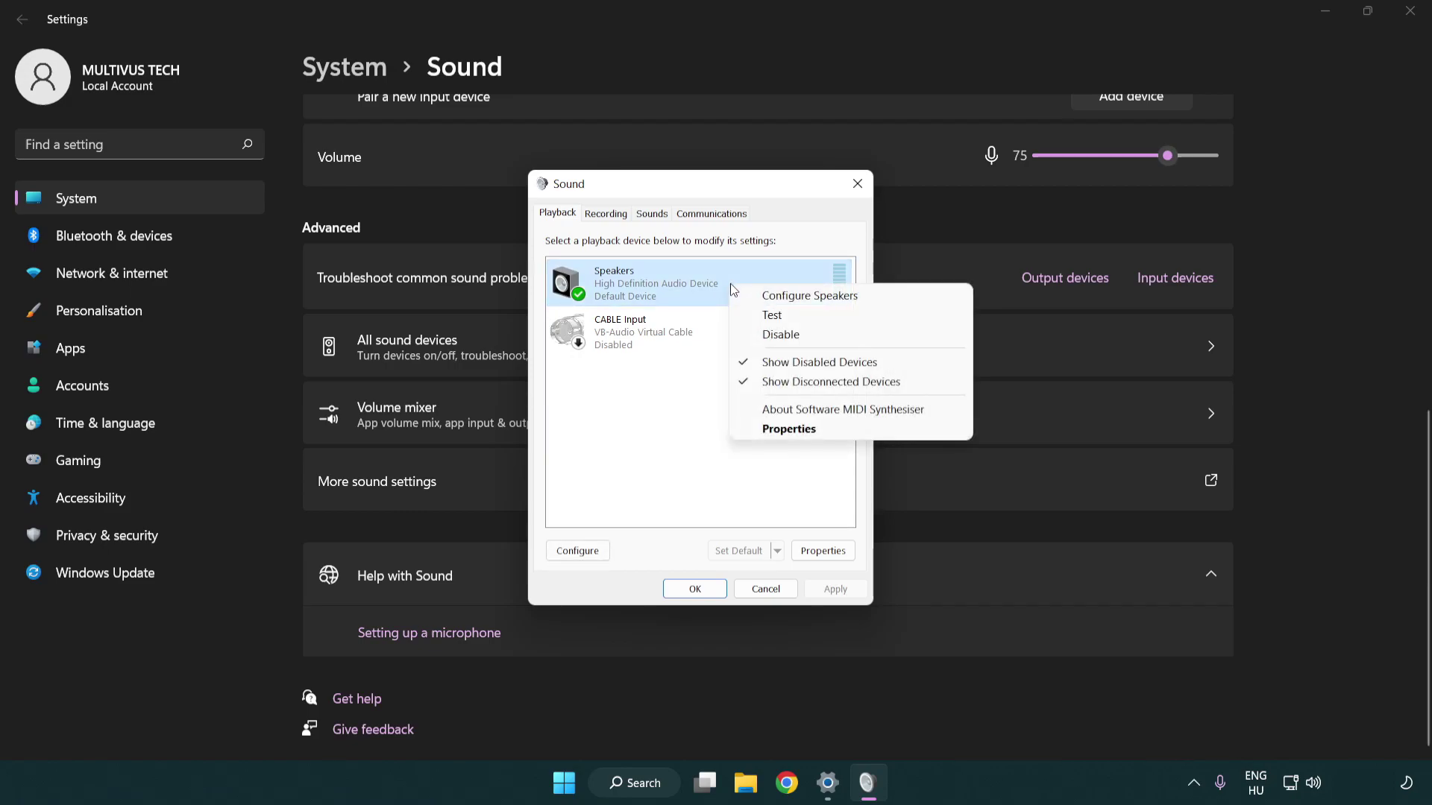
pyautogui.click(787, 299)
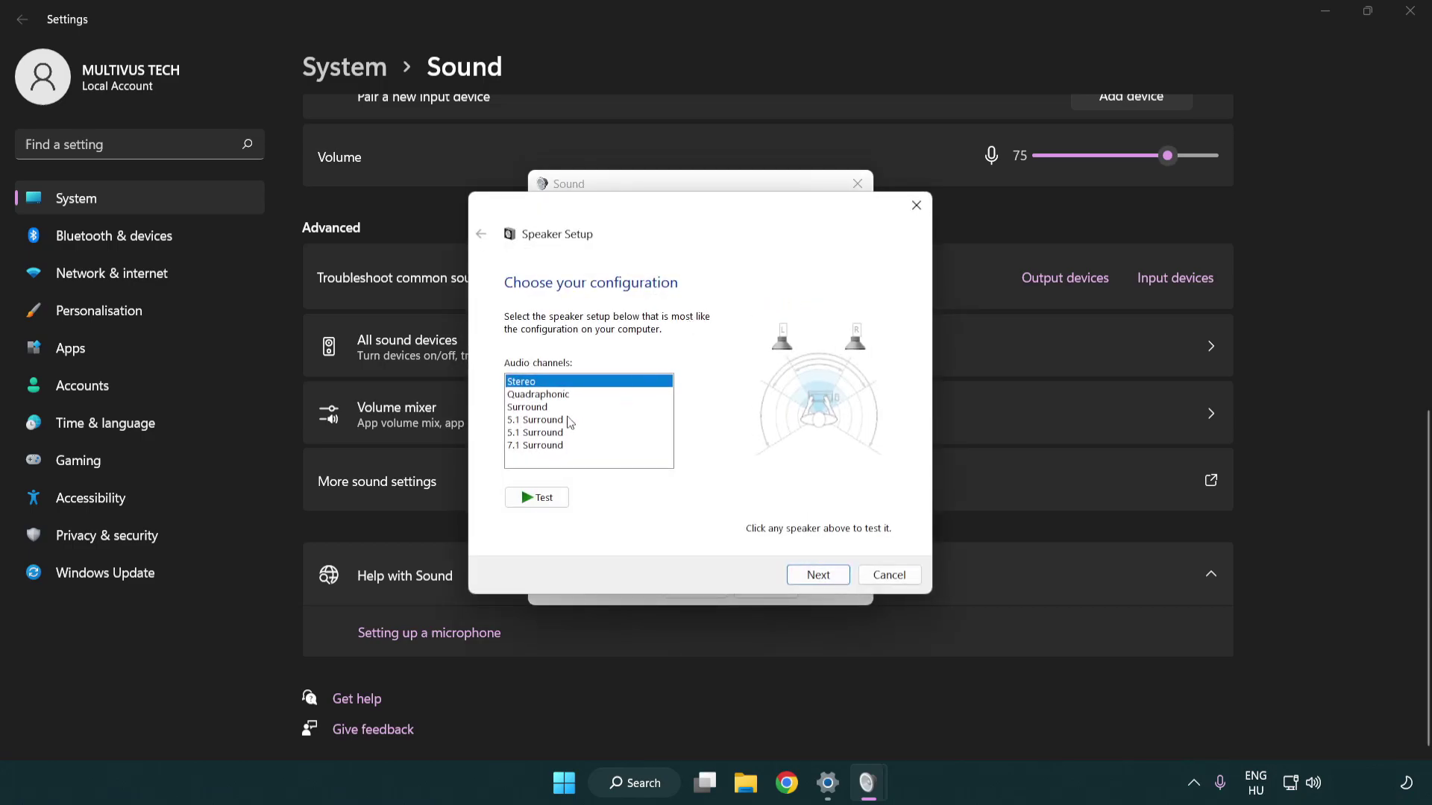
pyautogui.click(571, 421)
pyautogui.click(568, 446)
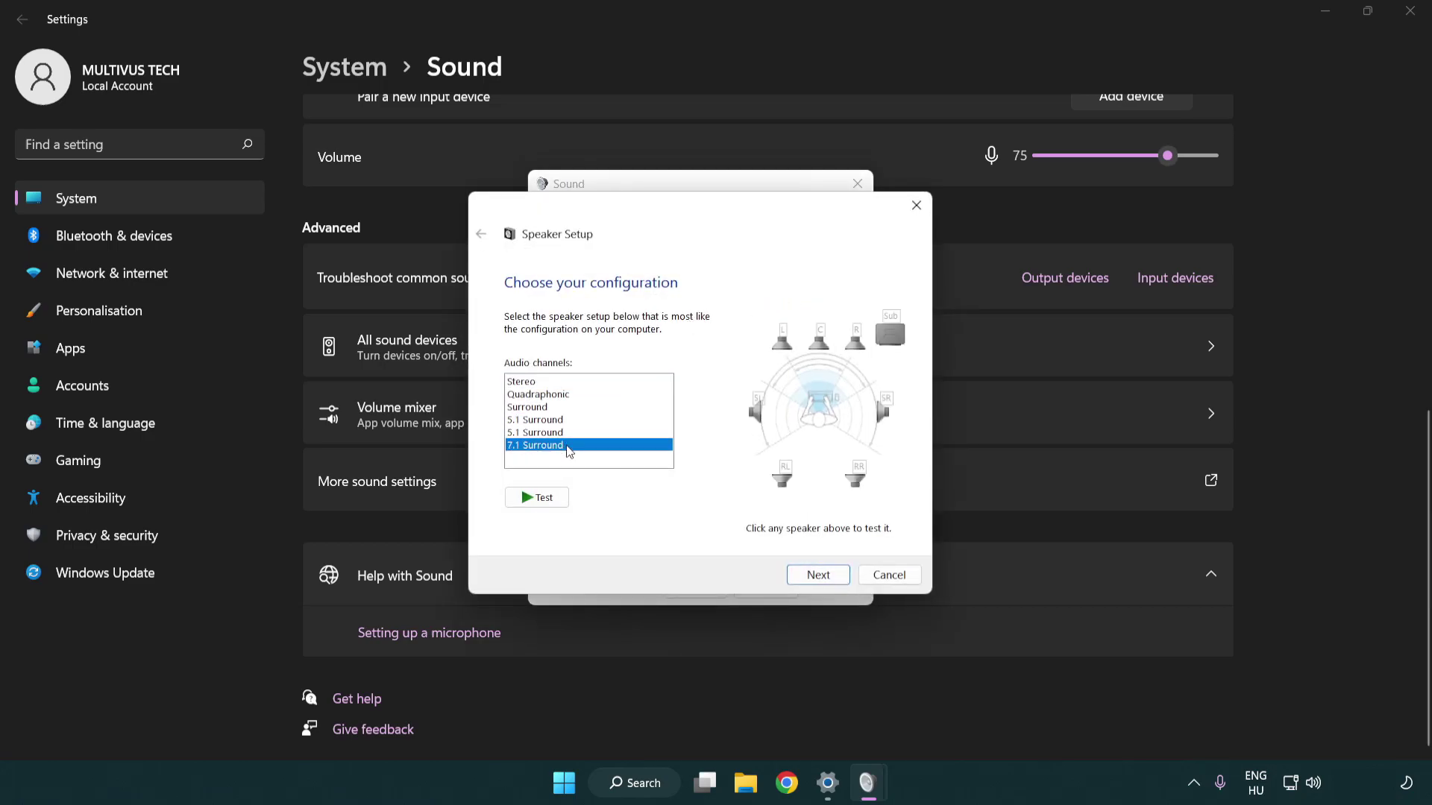
pyautogui.click(817, 577)
pyautogui.click(815, 575)
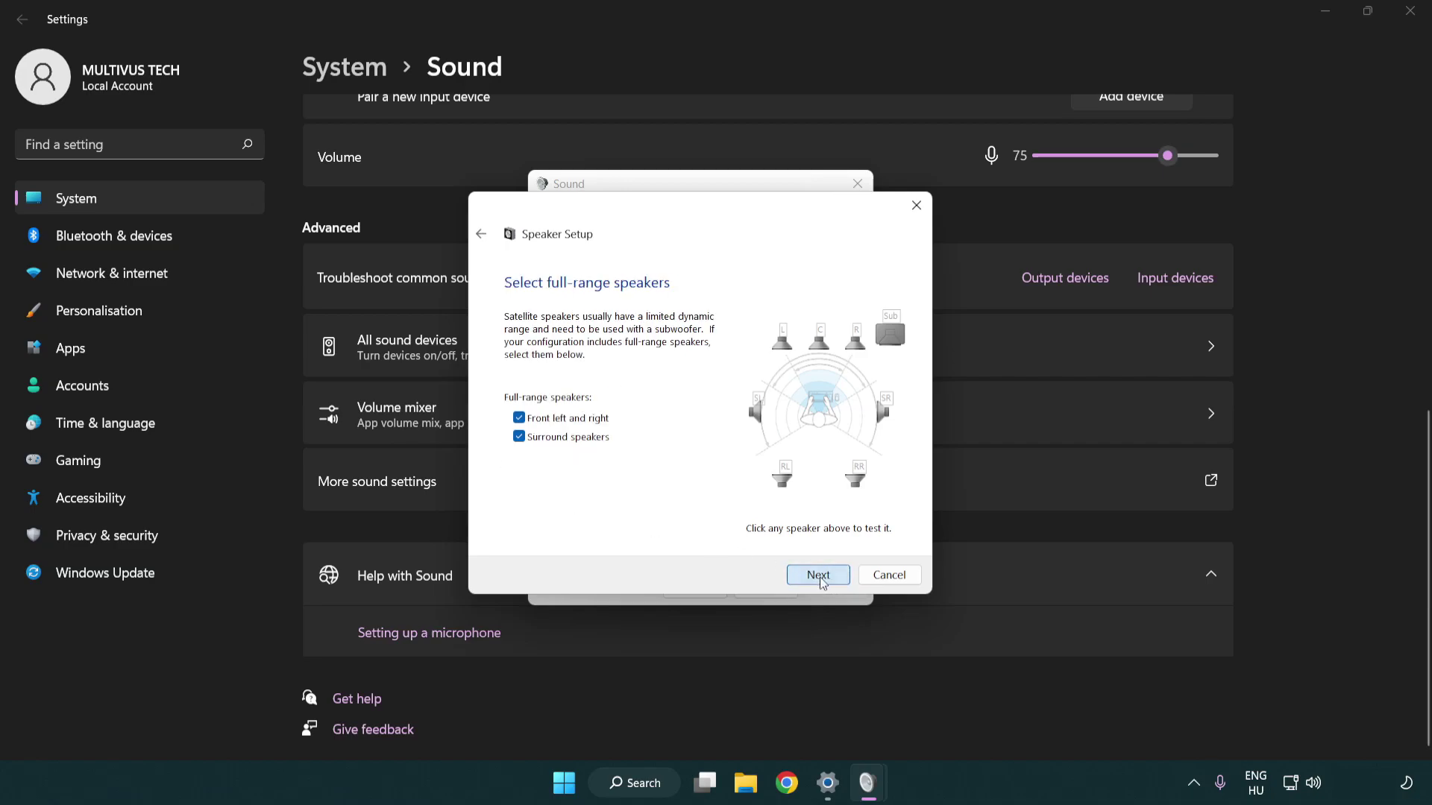
pyautogui.click(800, 572)
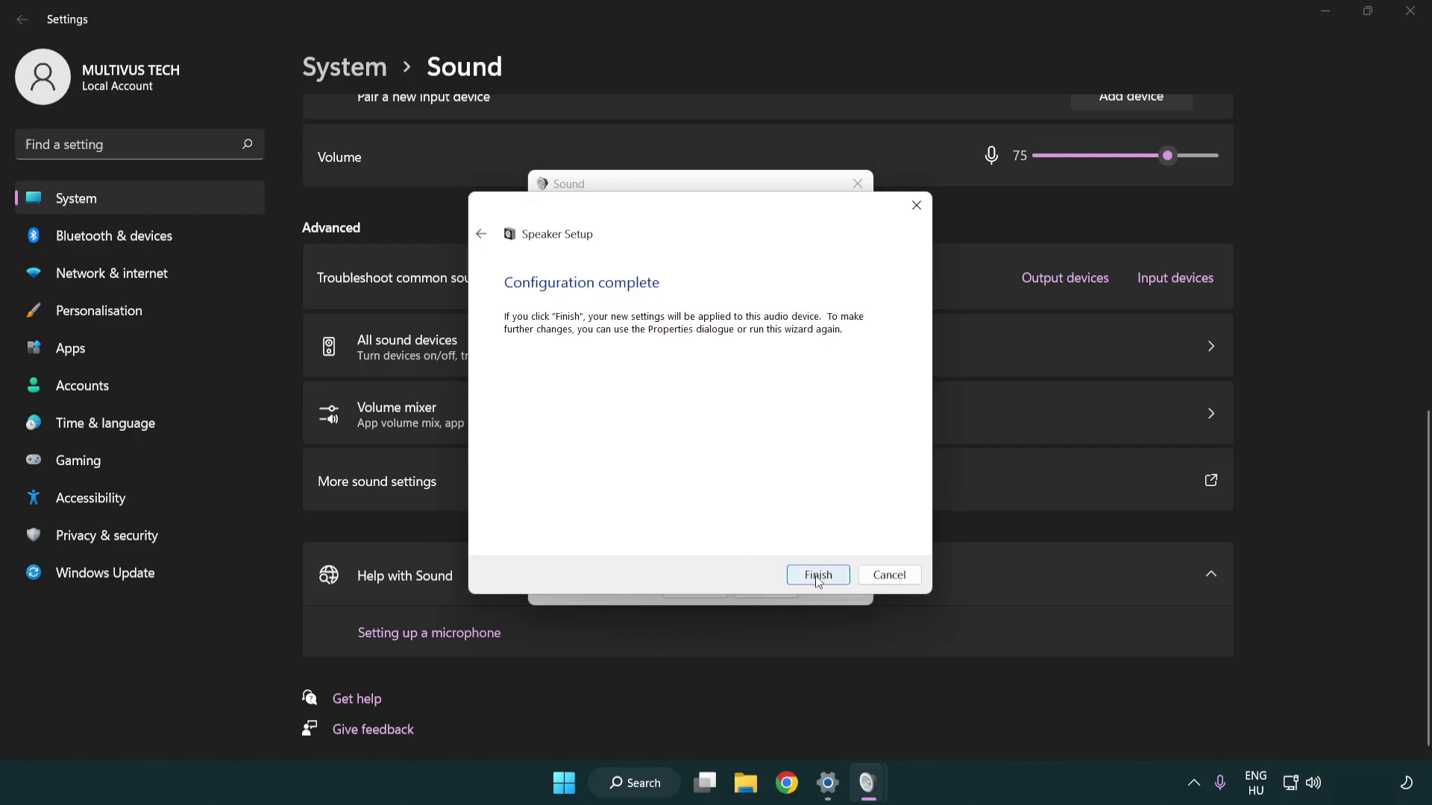
pyautogui.click(816, 575)
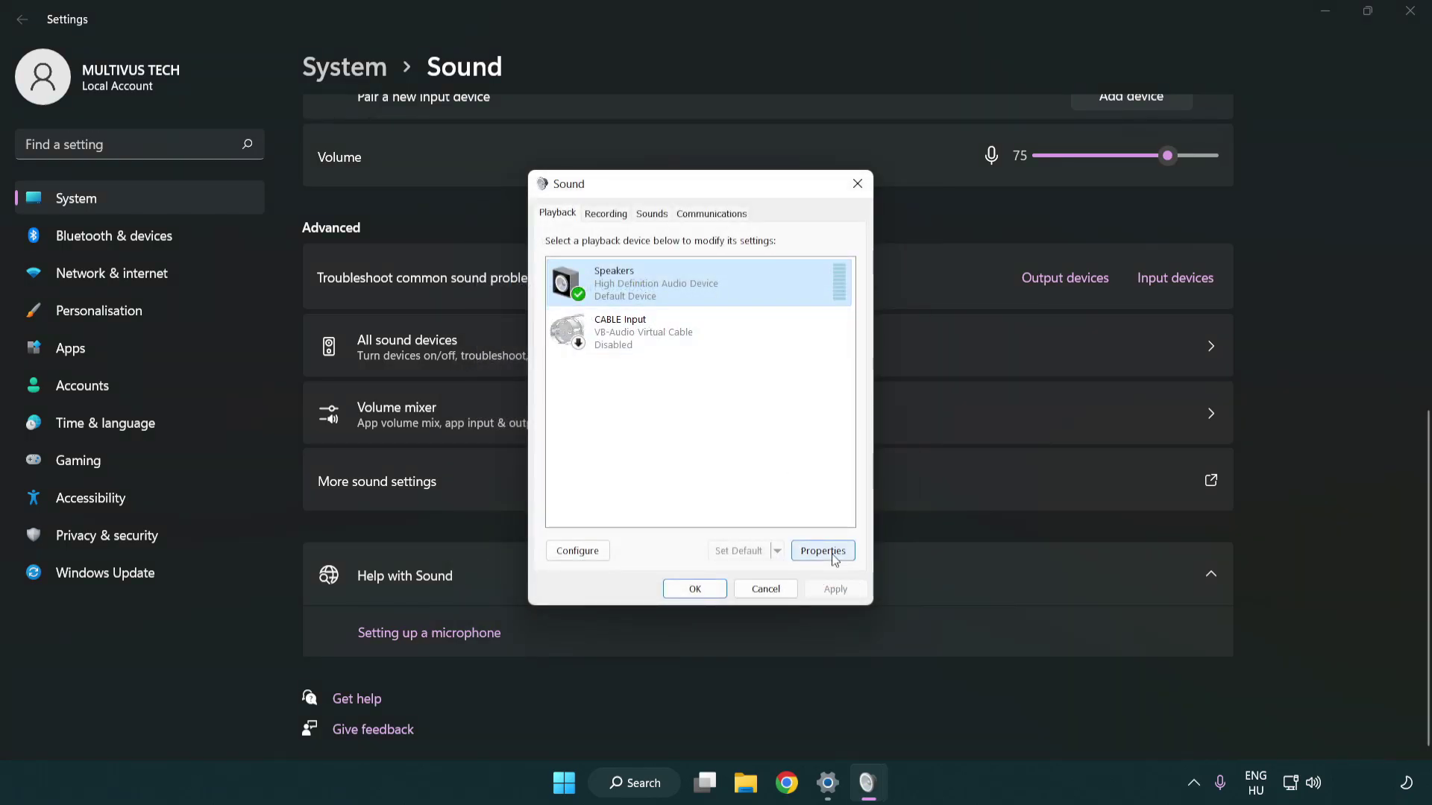
# Step: Turn off all audio enhancements in the Speakers properties
pyautogui.click(834, 557)
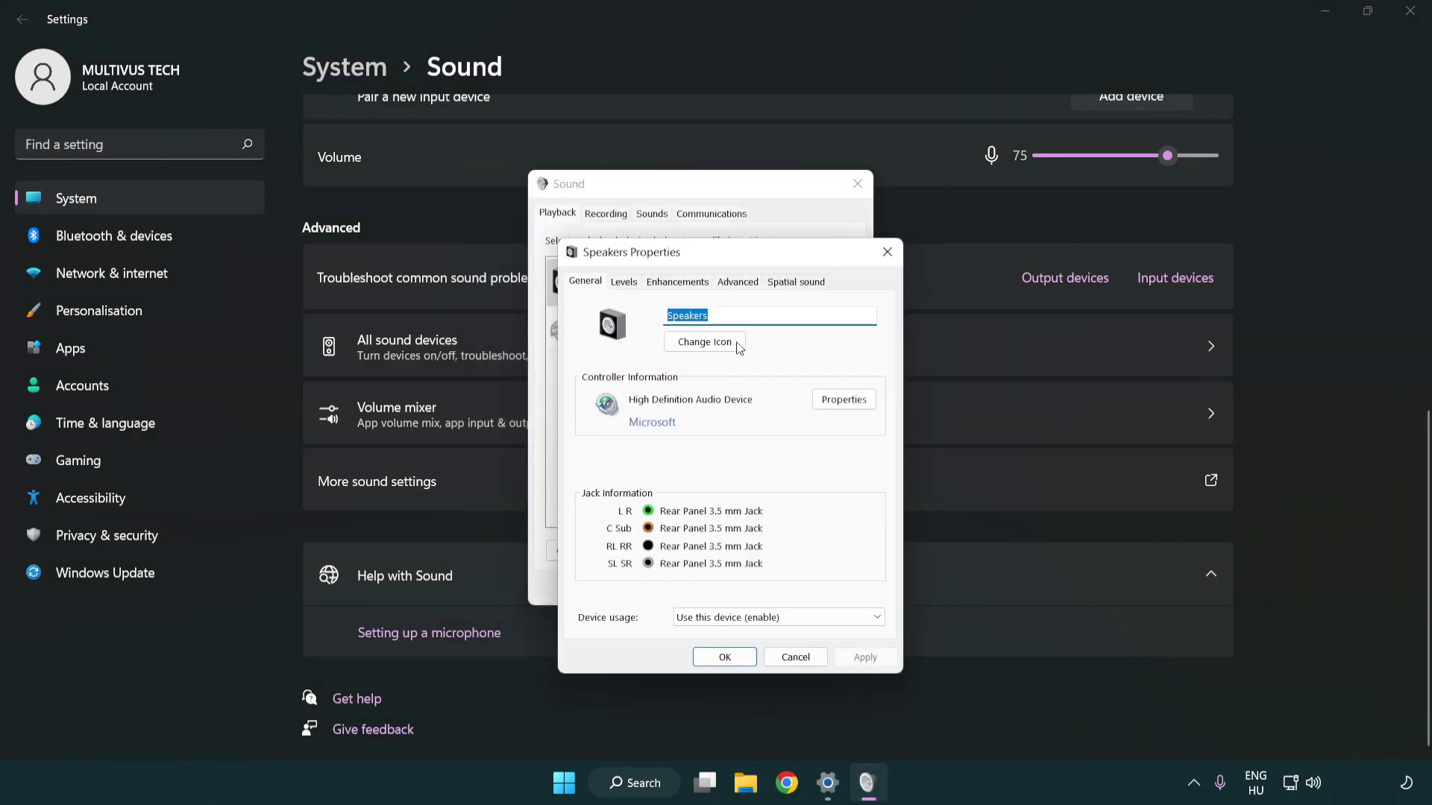
pyautogui.moveTo(720, 257); pyautogui.dragTo(695, 195)
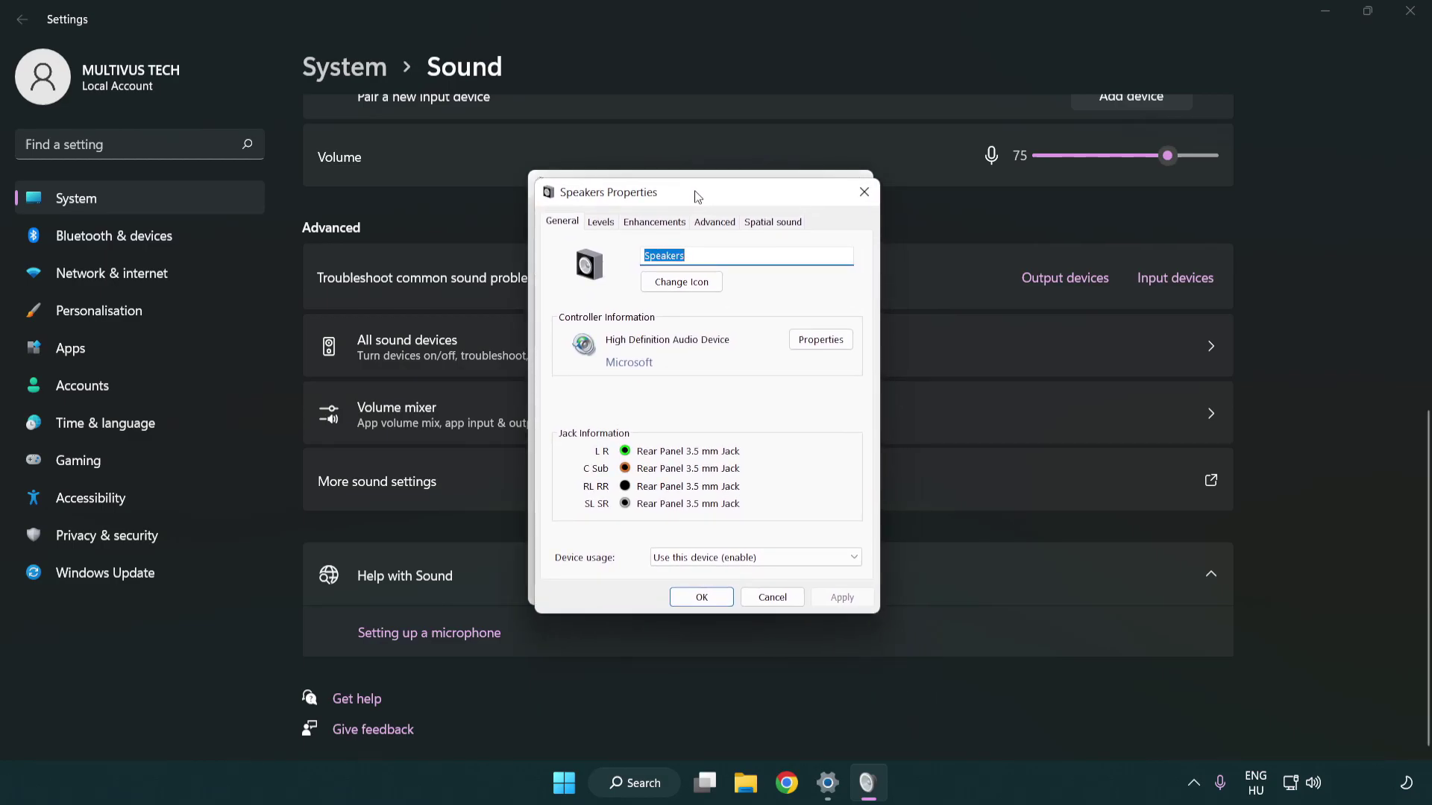
pyautogui.click(658, 222)
pyautogui.click(565, 298)
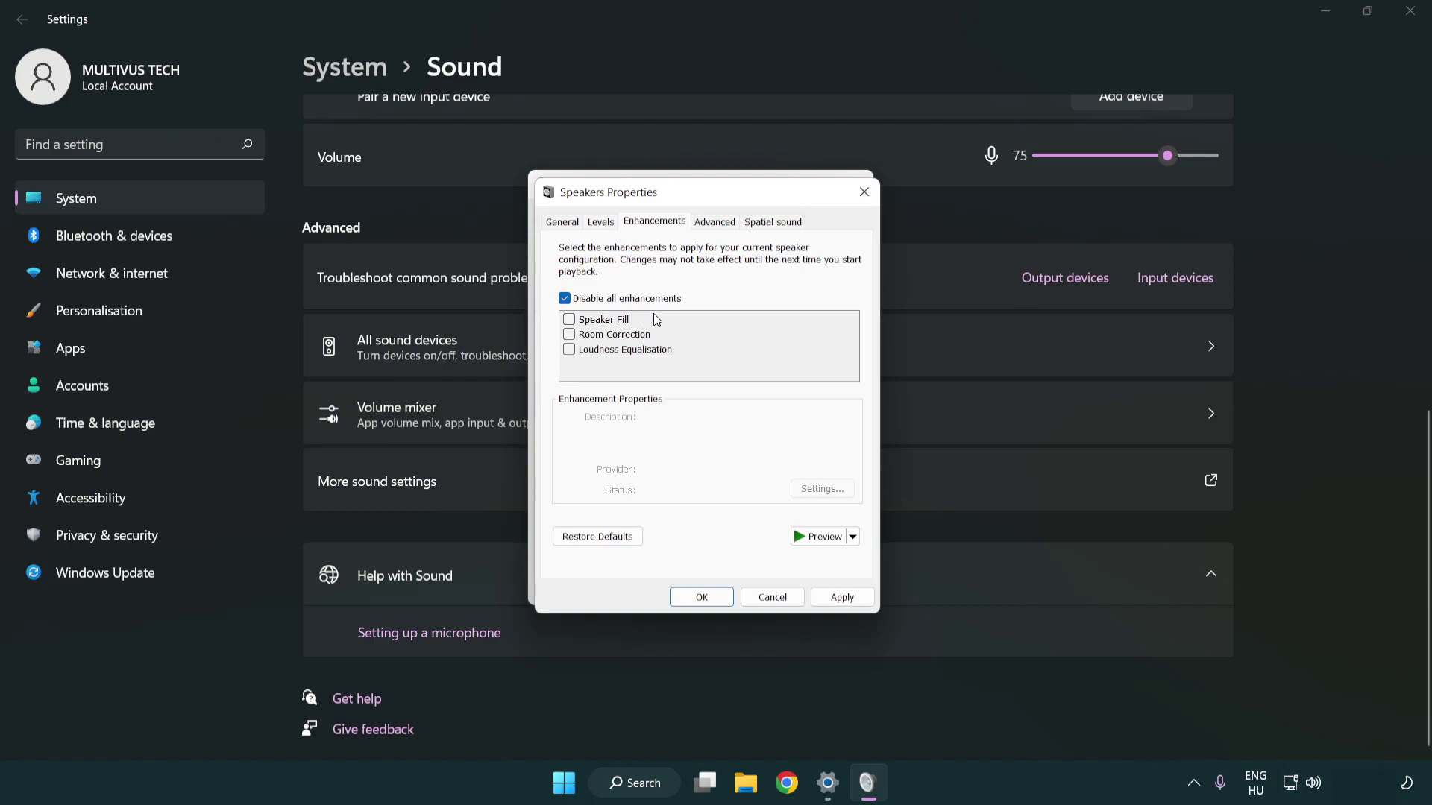
# Step: Set Default Format to 16 bit, 48000 Hz (DVD Quality), apply it, and close the sound dialogs
pyautogui.click(719, 229)
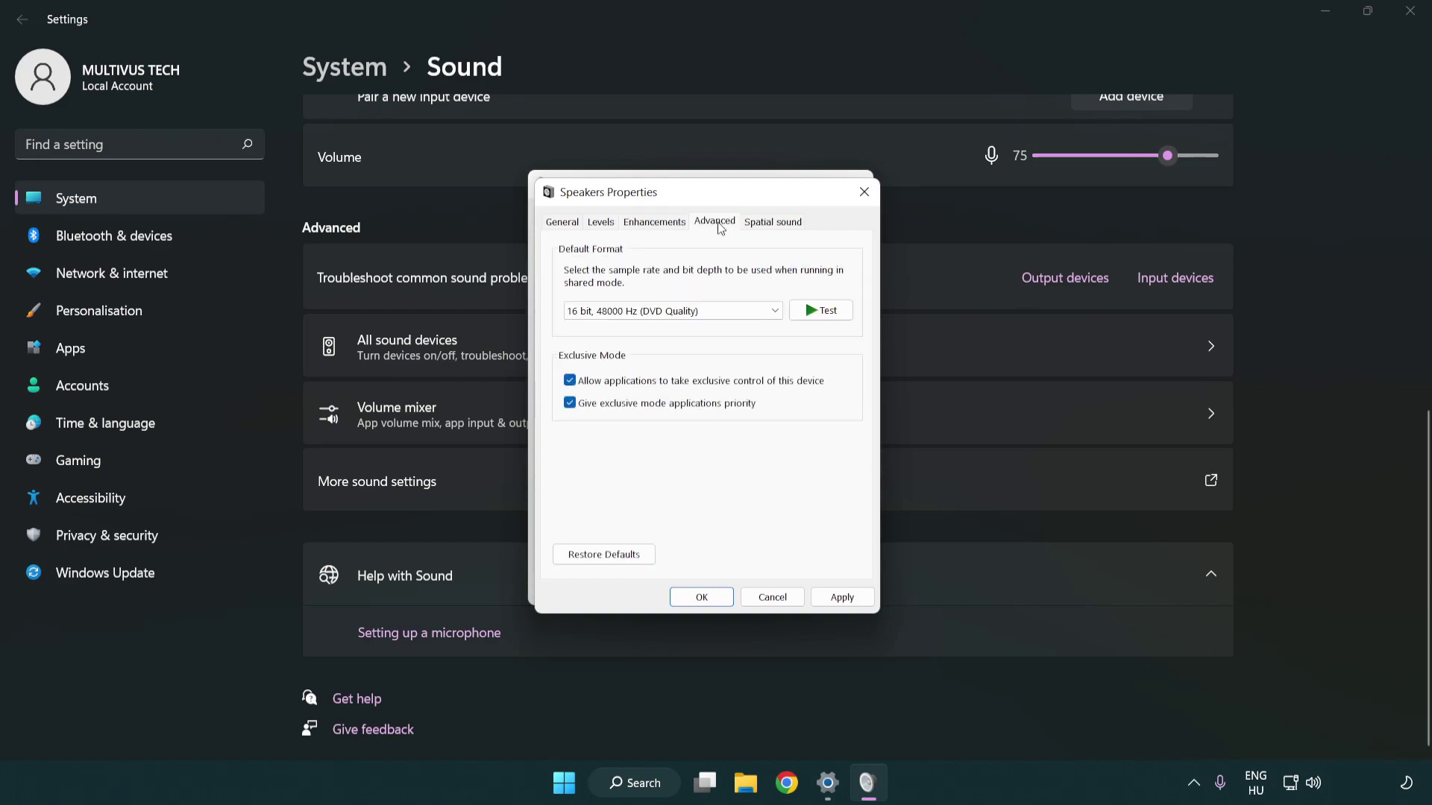
pyautogui.click(633, 311)
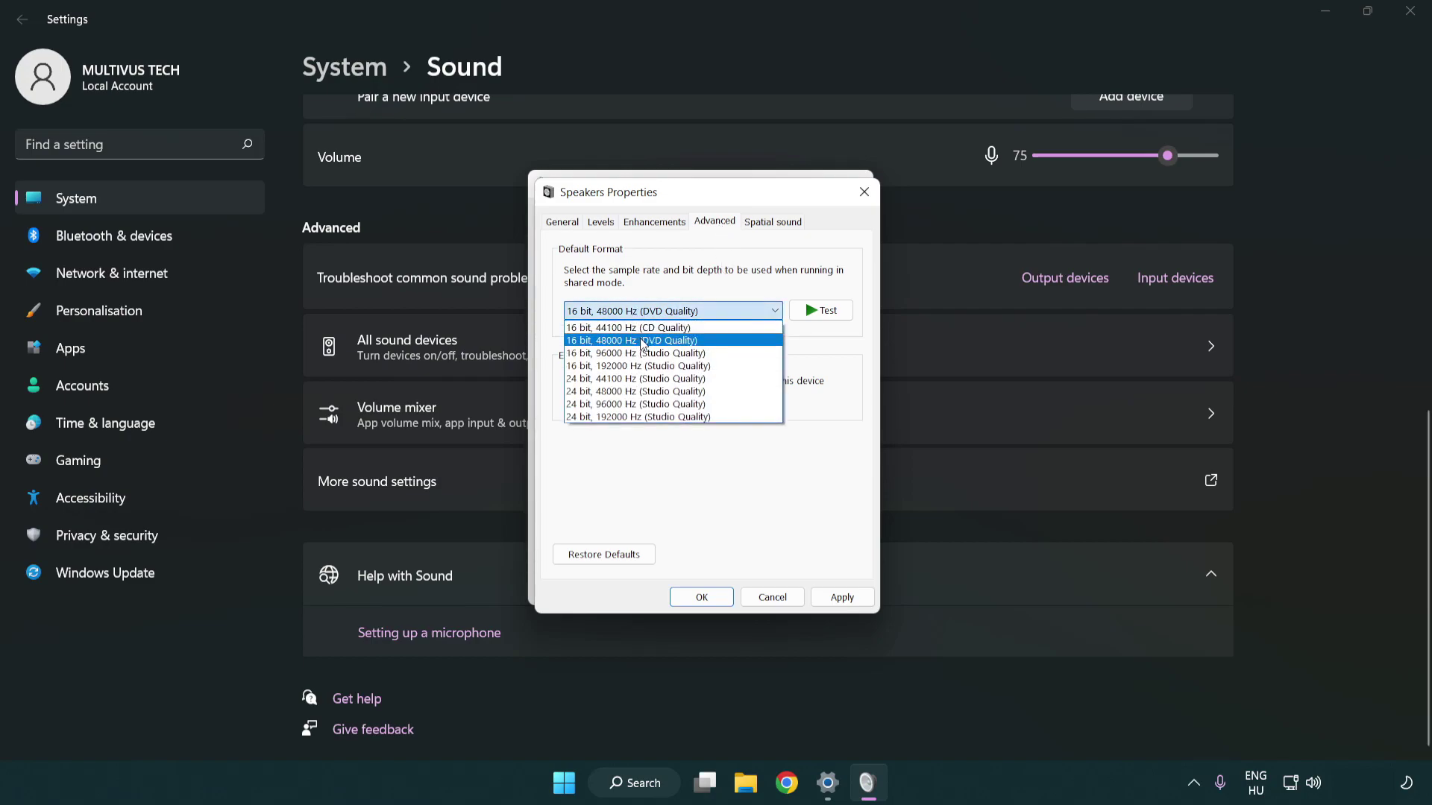
pyautogui.click(643, 341)
pyautogui.click(835, 598)
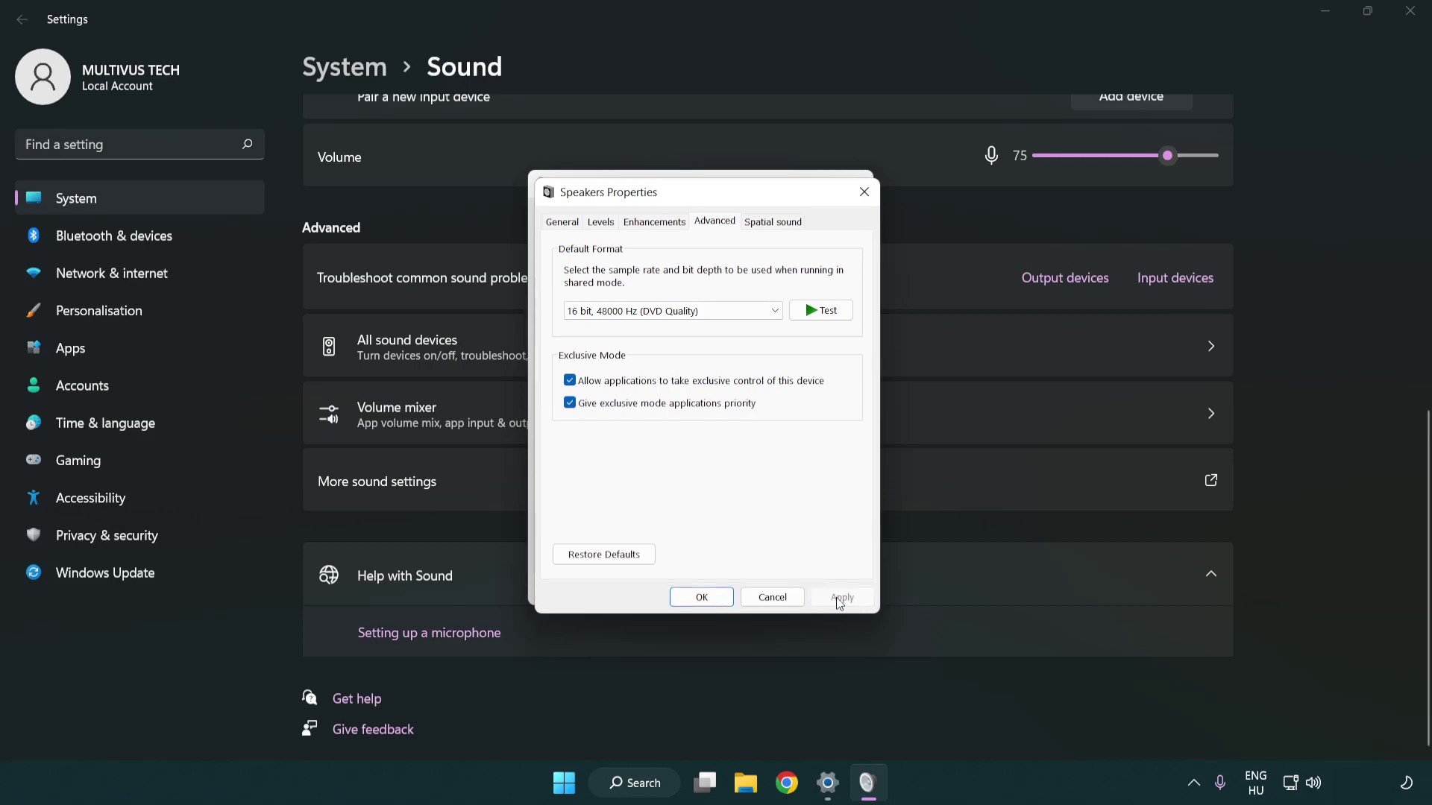
pyautogui.click(705, 600)
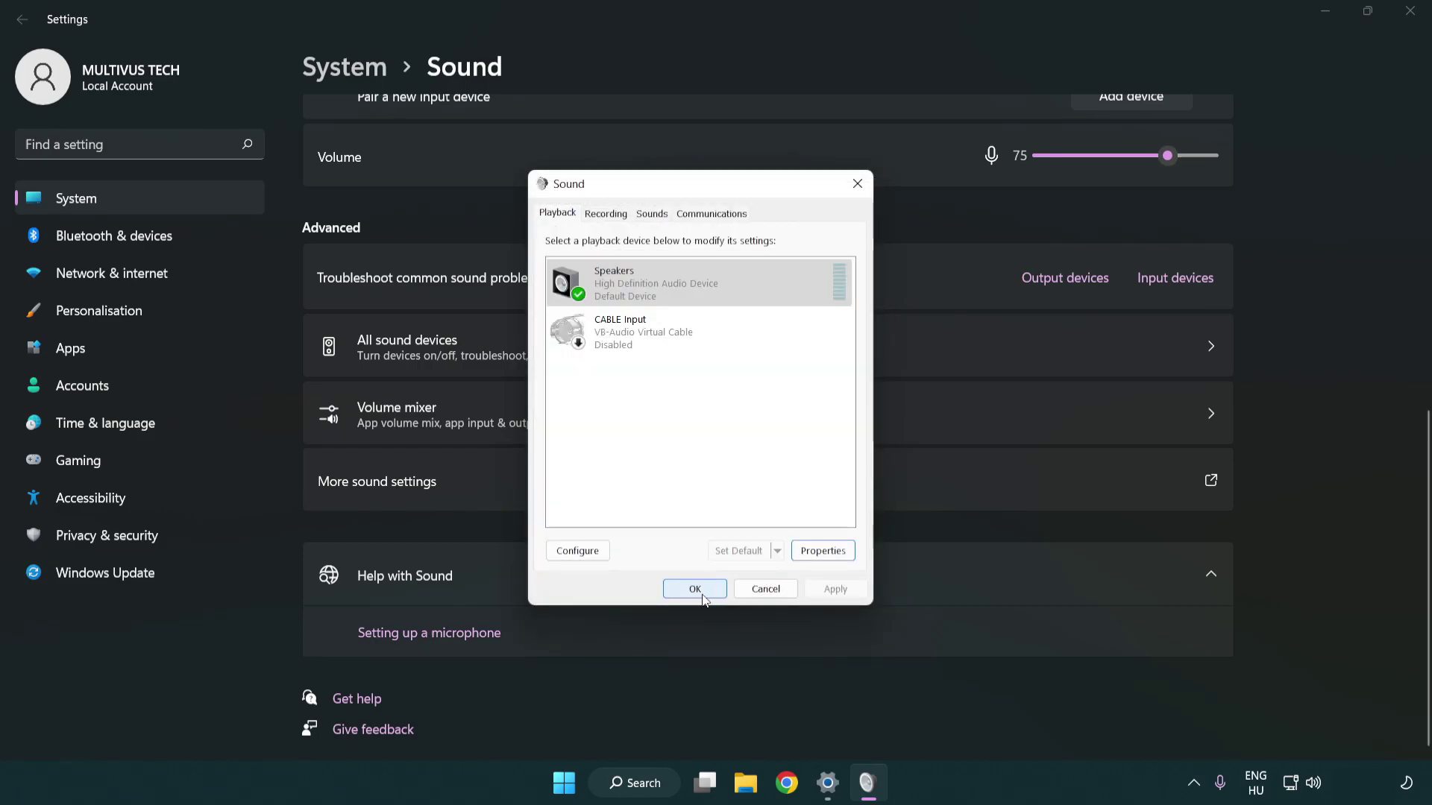
pyautogui.click(695, 593)
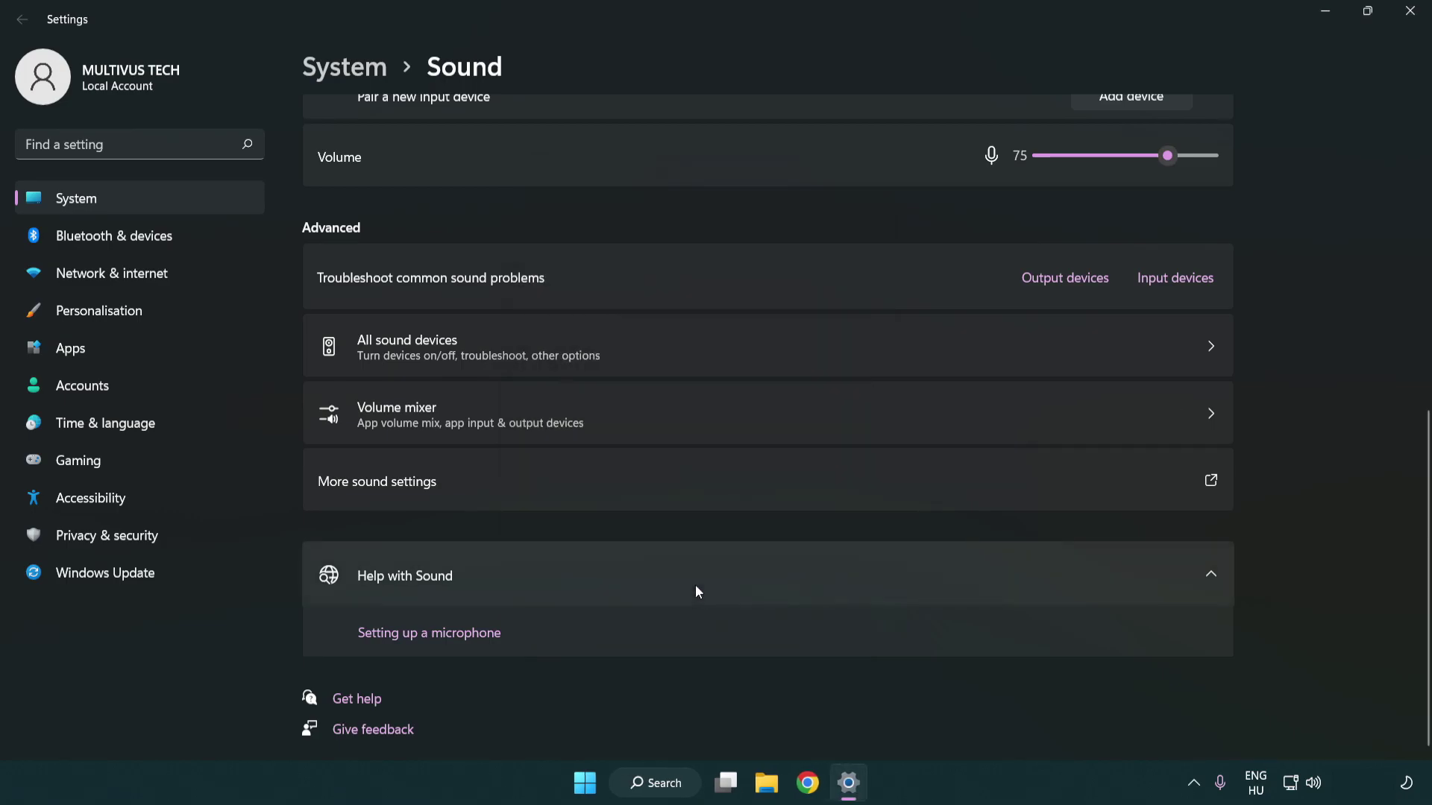
# Step: Close the Sound settings window, then briefly show the Start menu's power options
pyautogui.click(1409, 15)
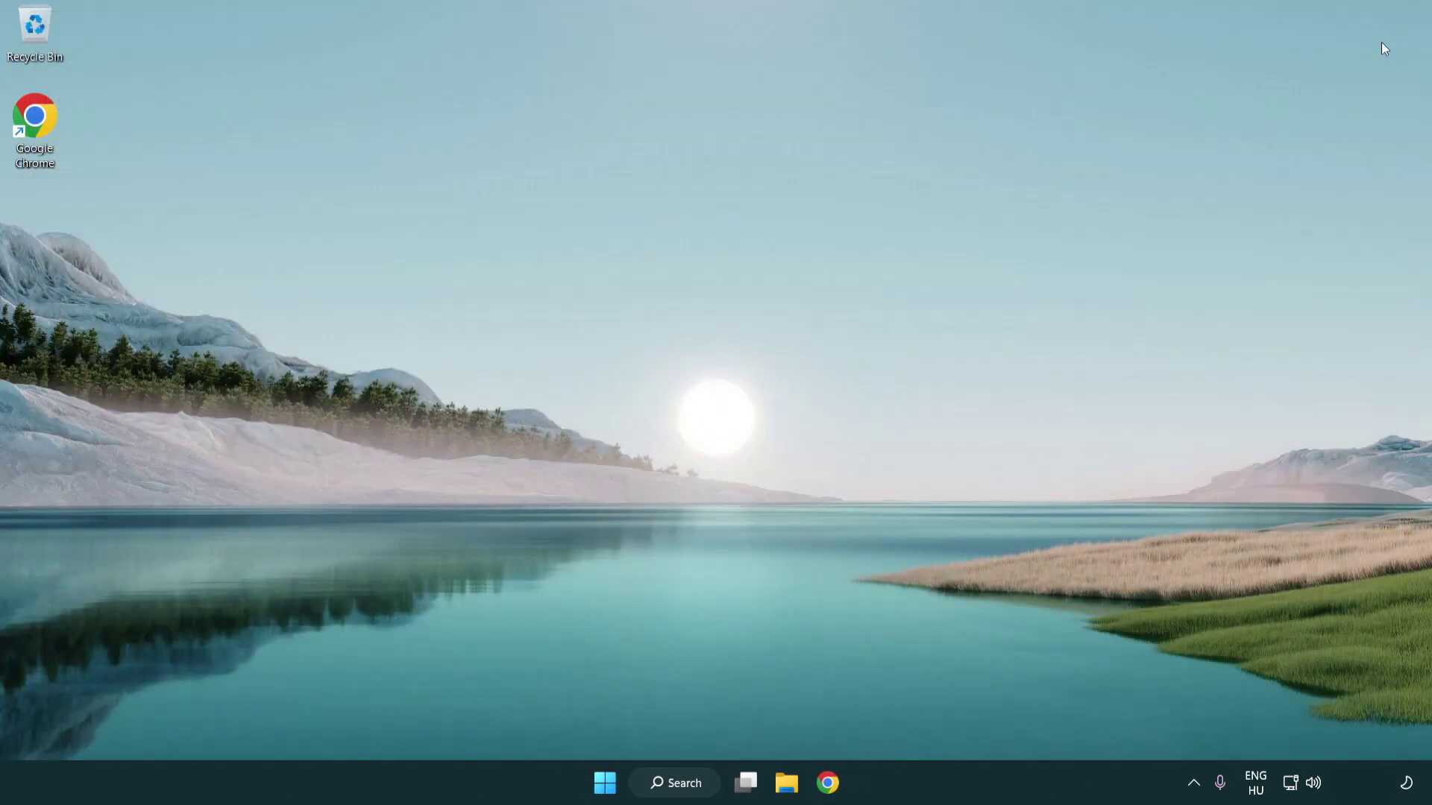
pyautogui.click(604, 789)
pyautogui.click(950, 723)
# Step: Search for 'device manager' and launch Device Manager from the results
pyautogui.click(691, 793)
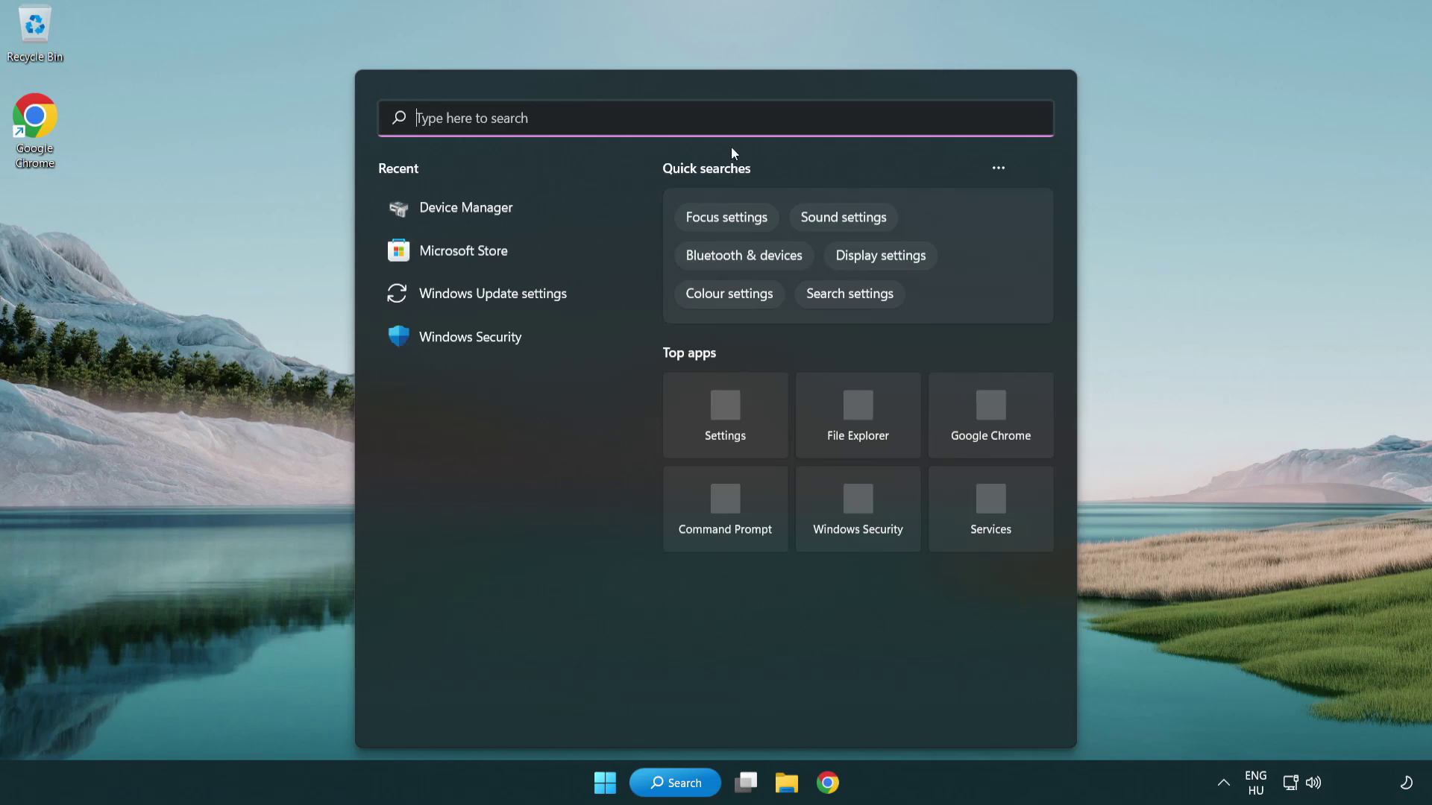
pyautogui.write('device ma')
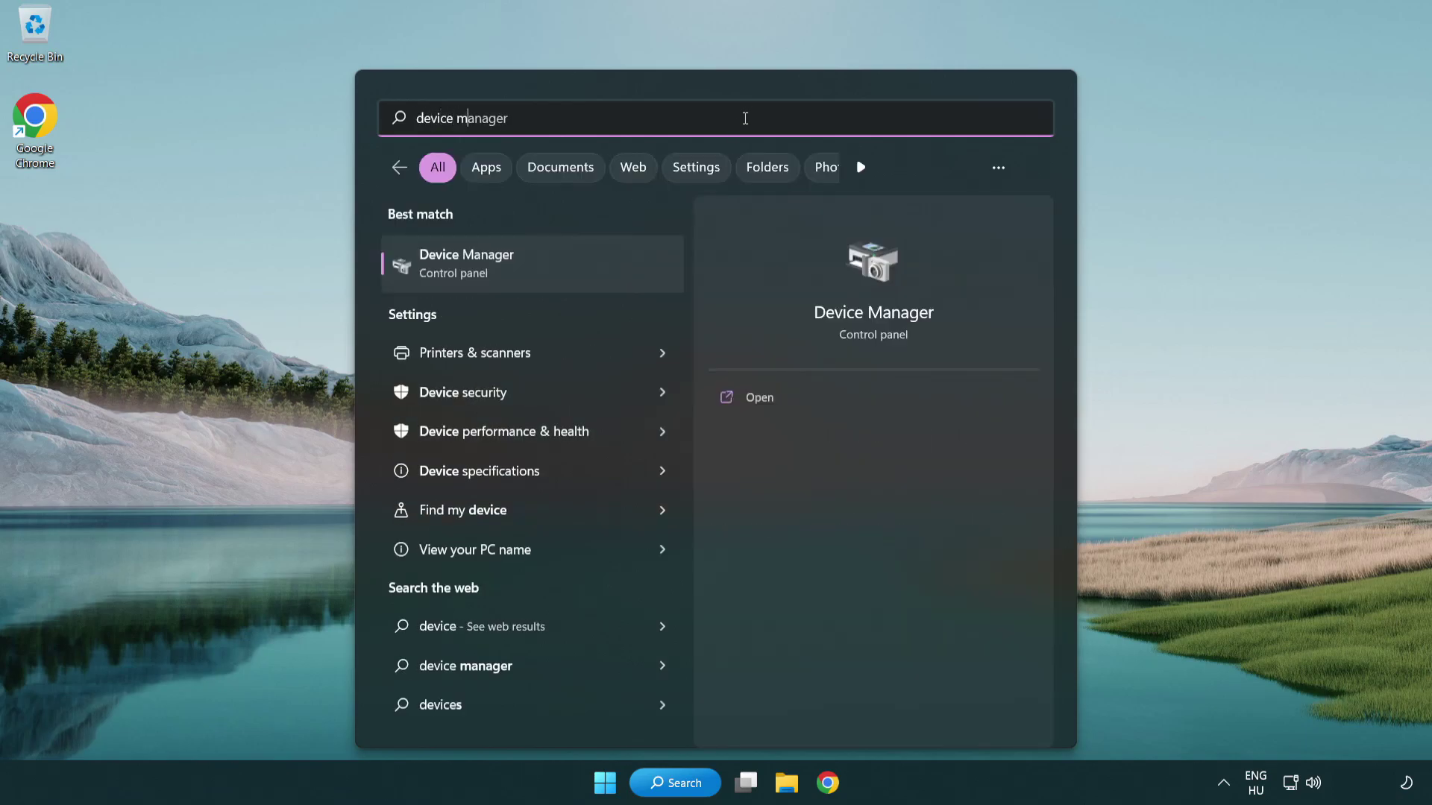
pyautogui.write('nager')
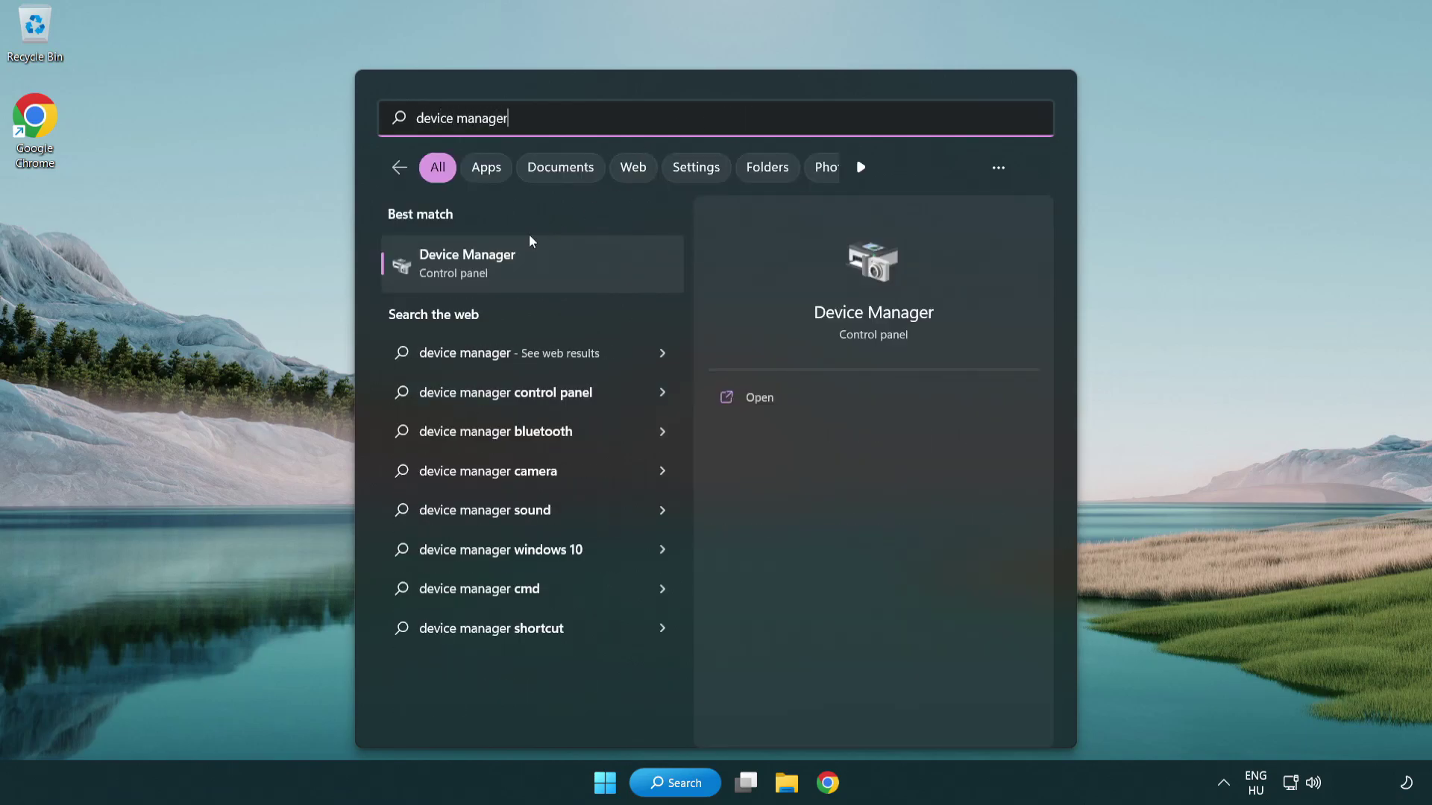
pyautogui.click(587, 274)
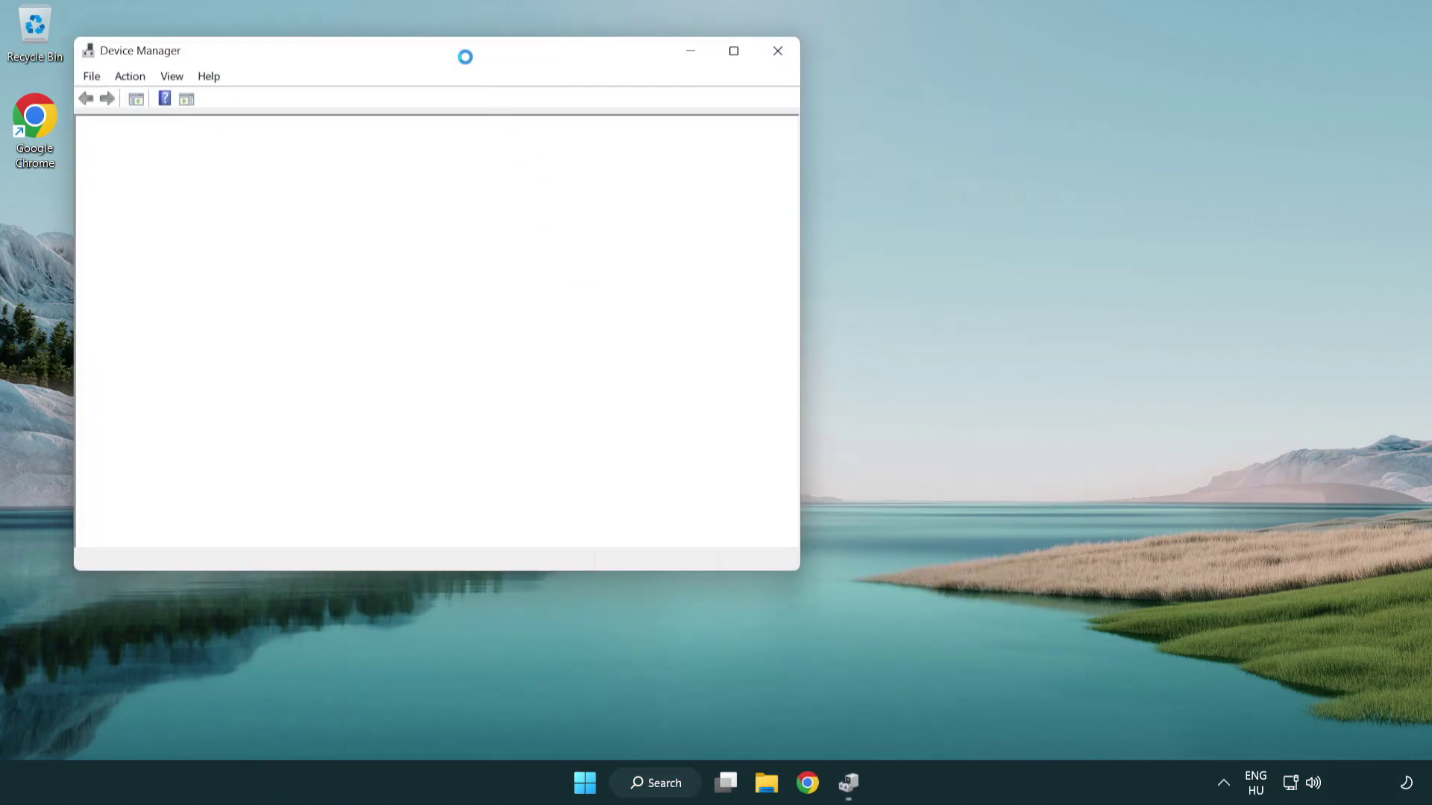
# Step: Expand Sound, video and game controllers and right-click High Definition Audio Device
pyautogui.moveTo(480, 63); pyautogui.dragTo(721, 132)
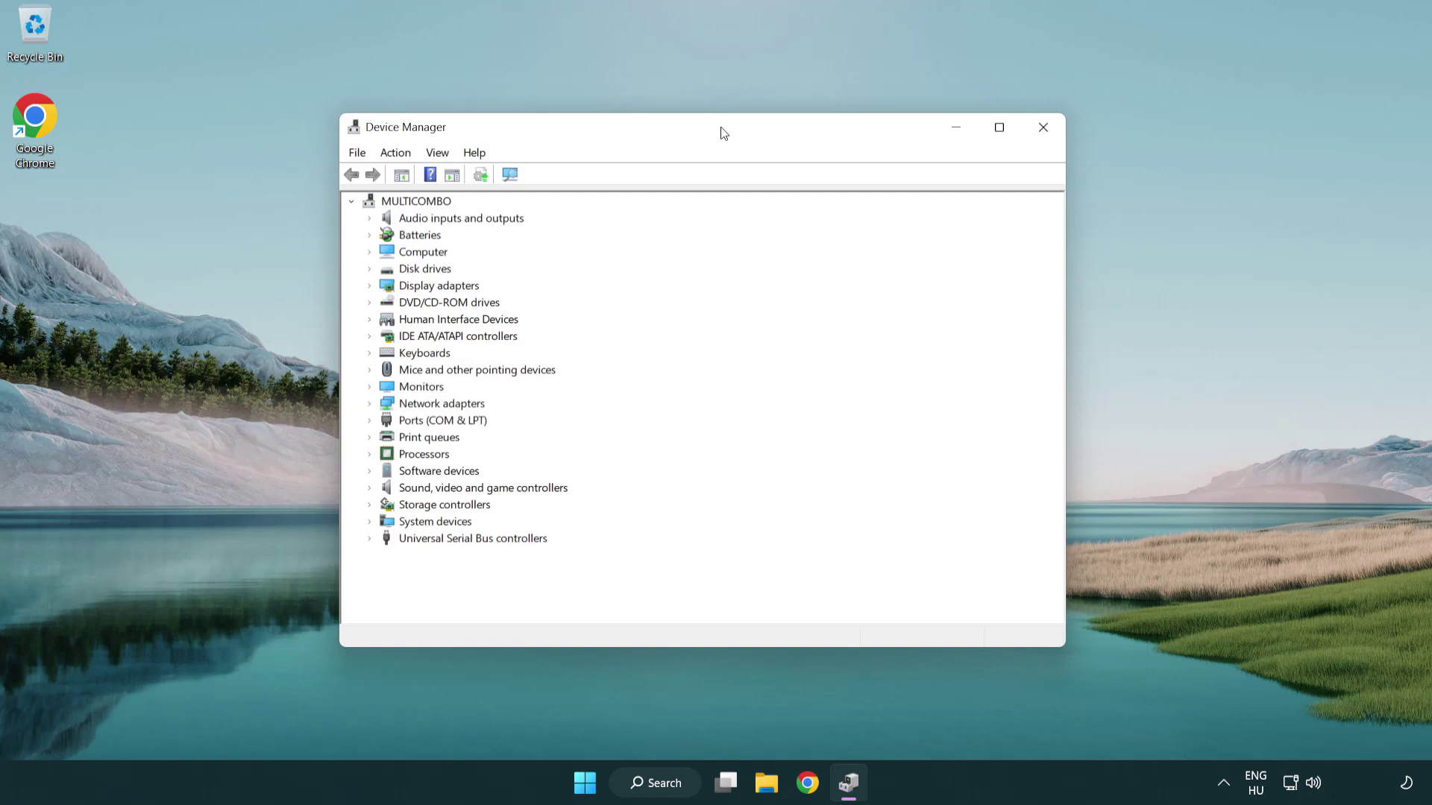
pyautogui.click(453, 490)
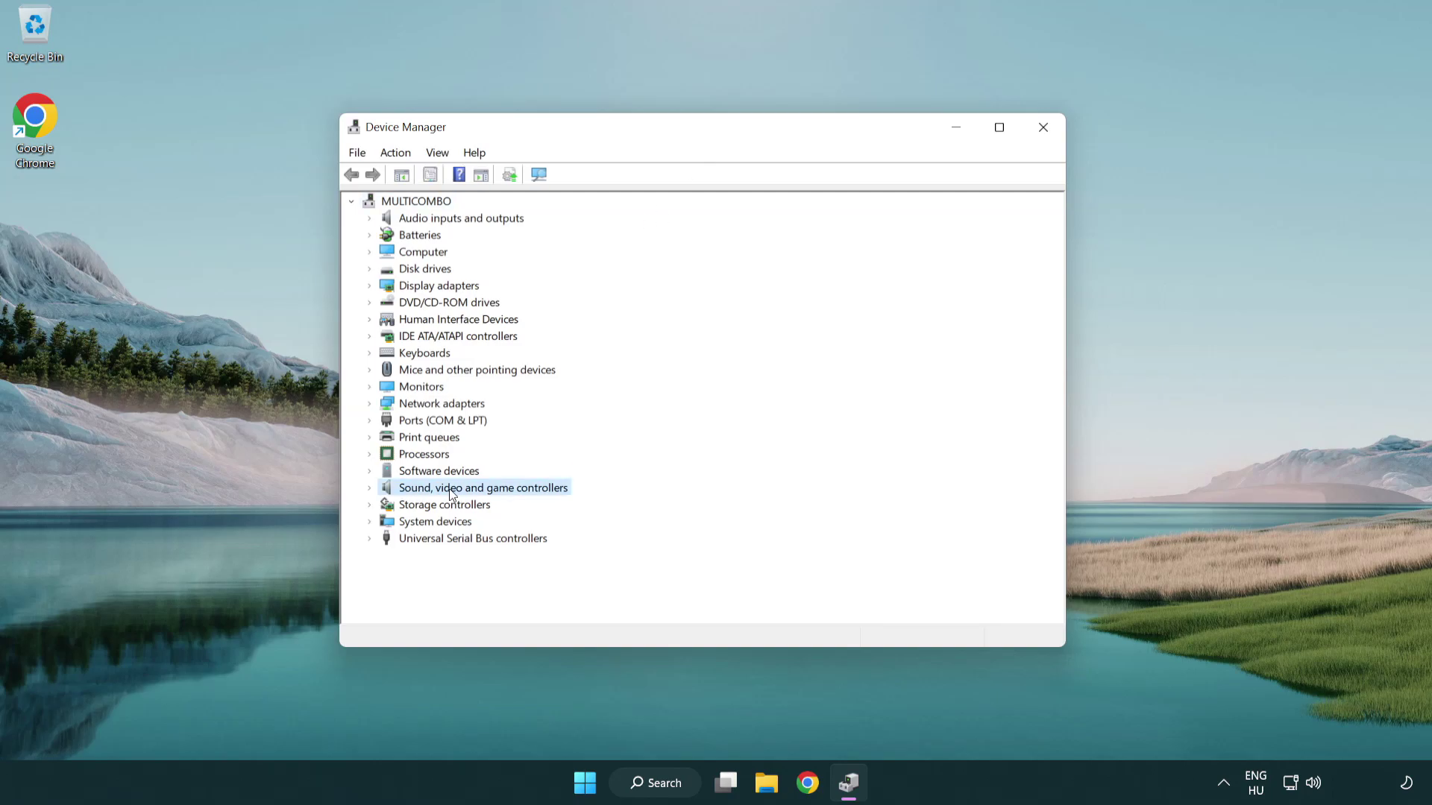
pyautogui.click(370, 489)
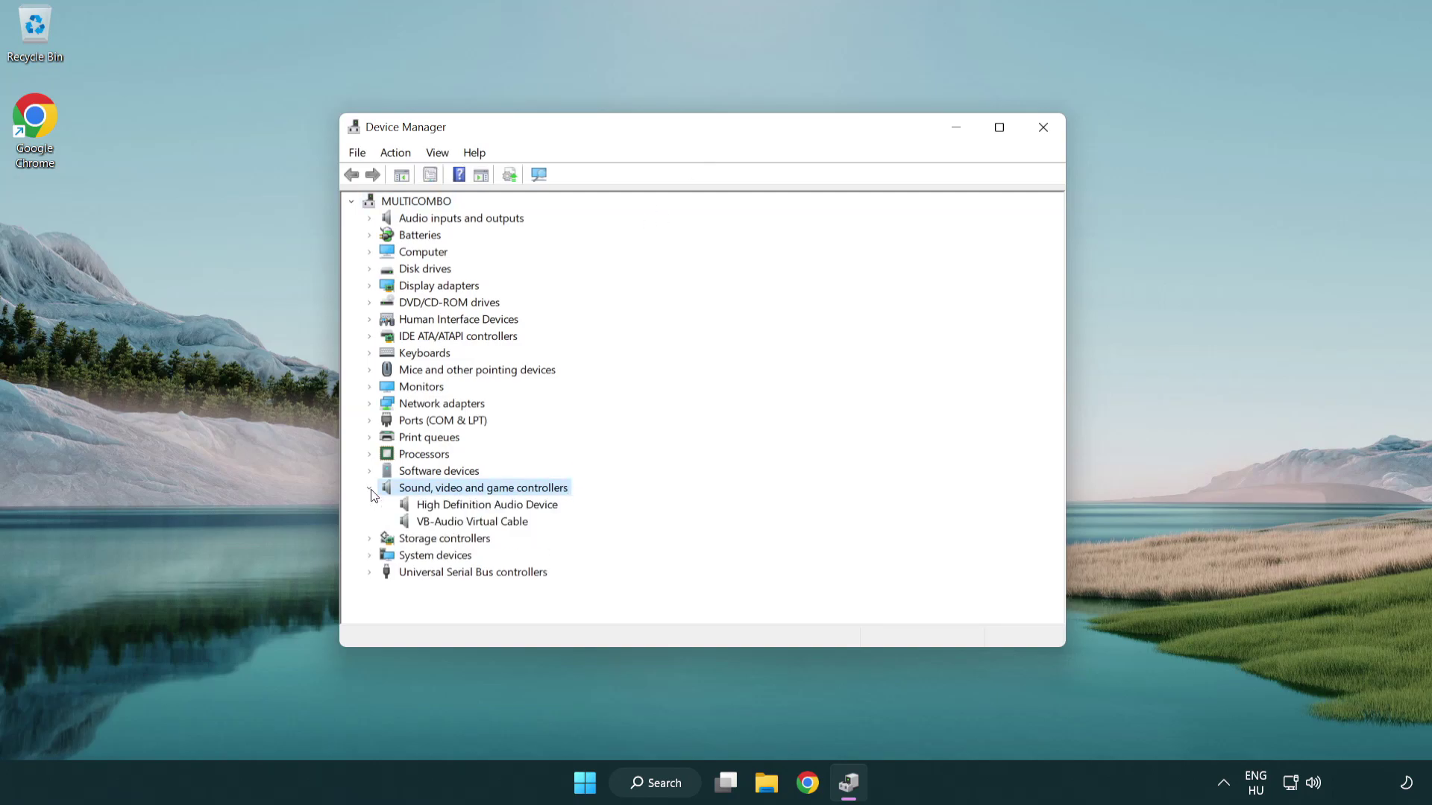
pyautogui.click(444, 512)
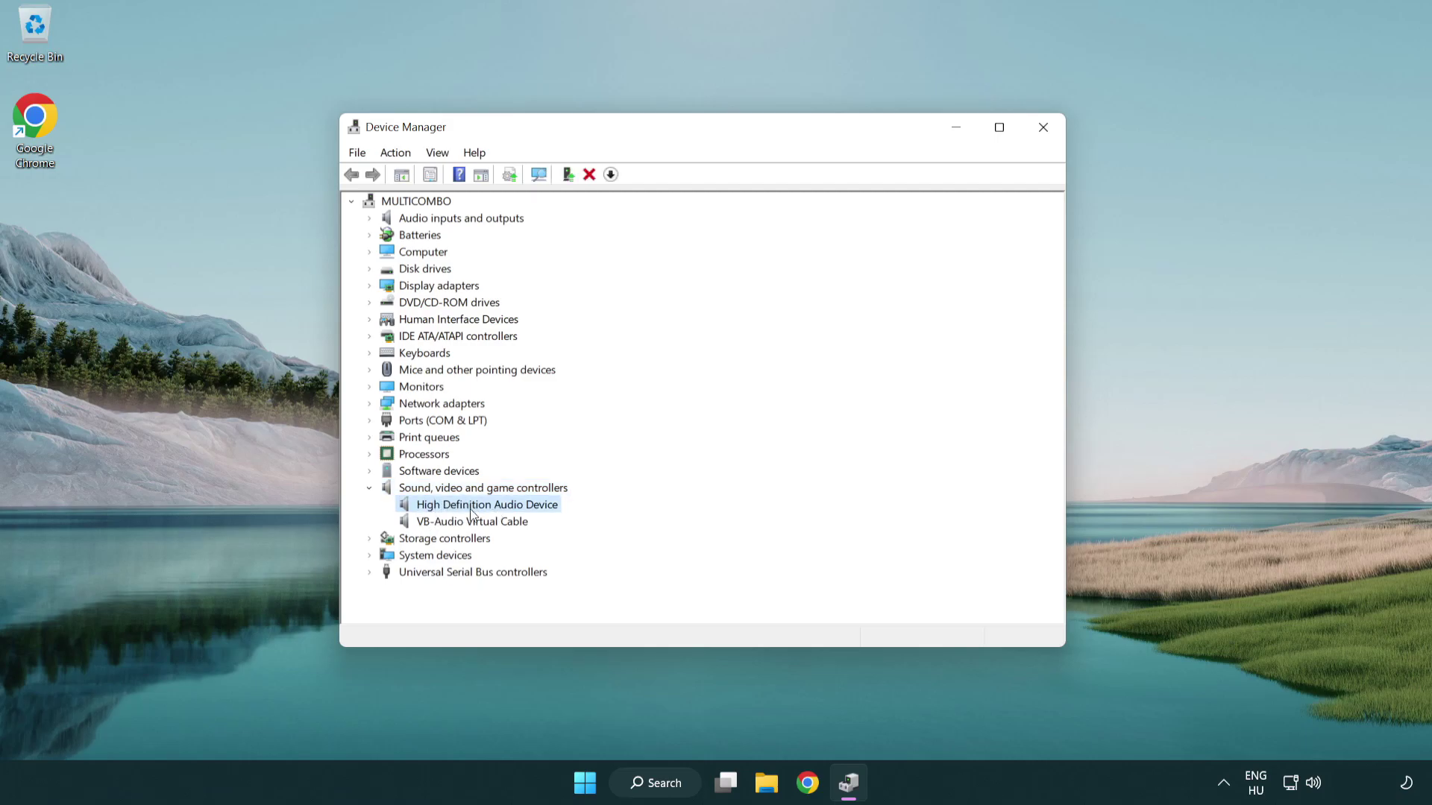
pyautogui.rightClick(499, 505)
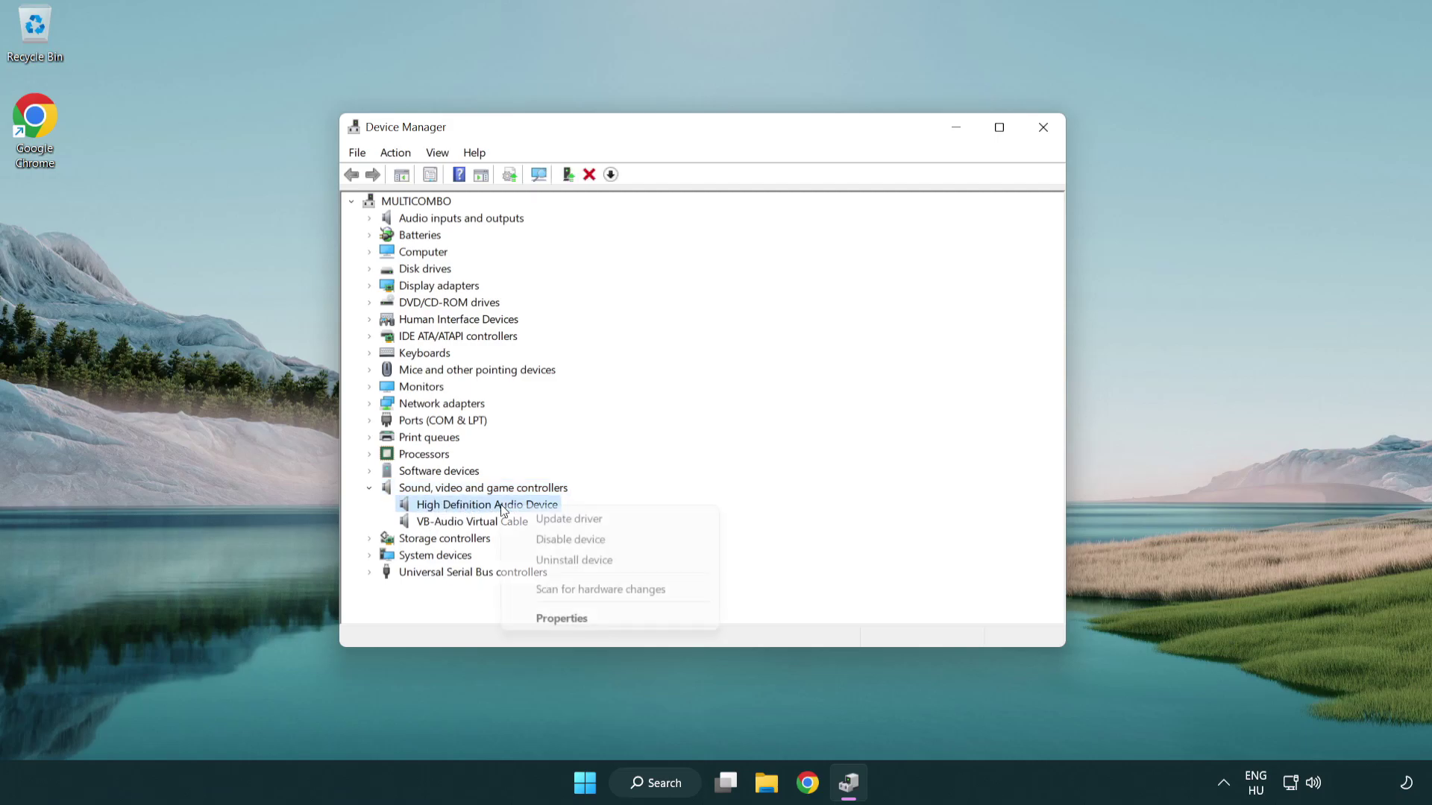
# Step: Reinstall the driver via Browse my computer > Let me pick, choosing High Definition Audio Device and accepting the warning
pyautogui.click(619, 520)
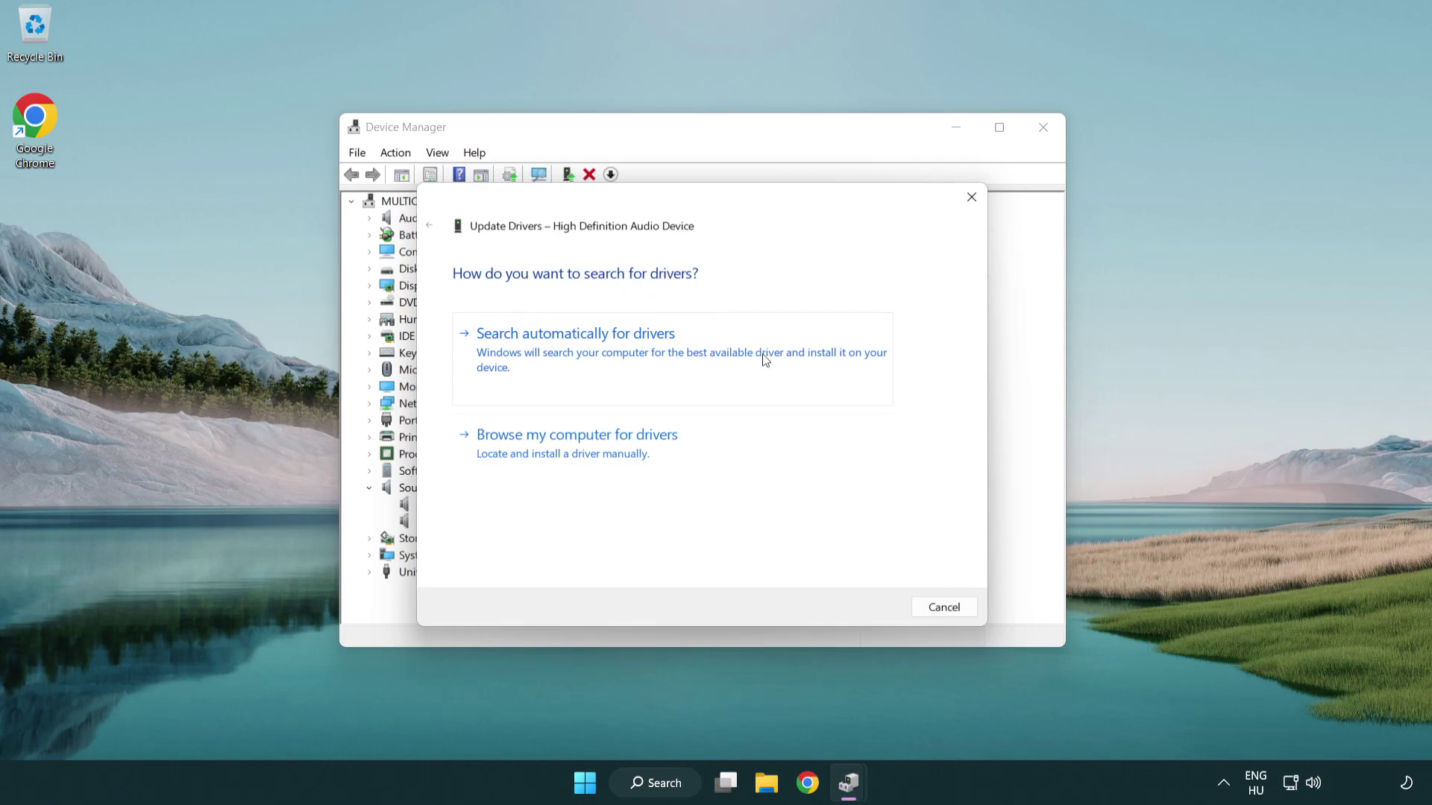
pyautogui.click(579, 468)
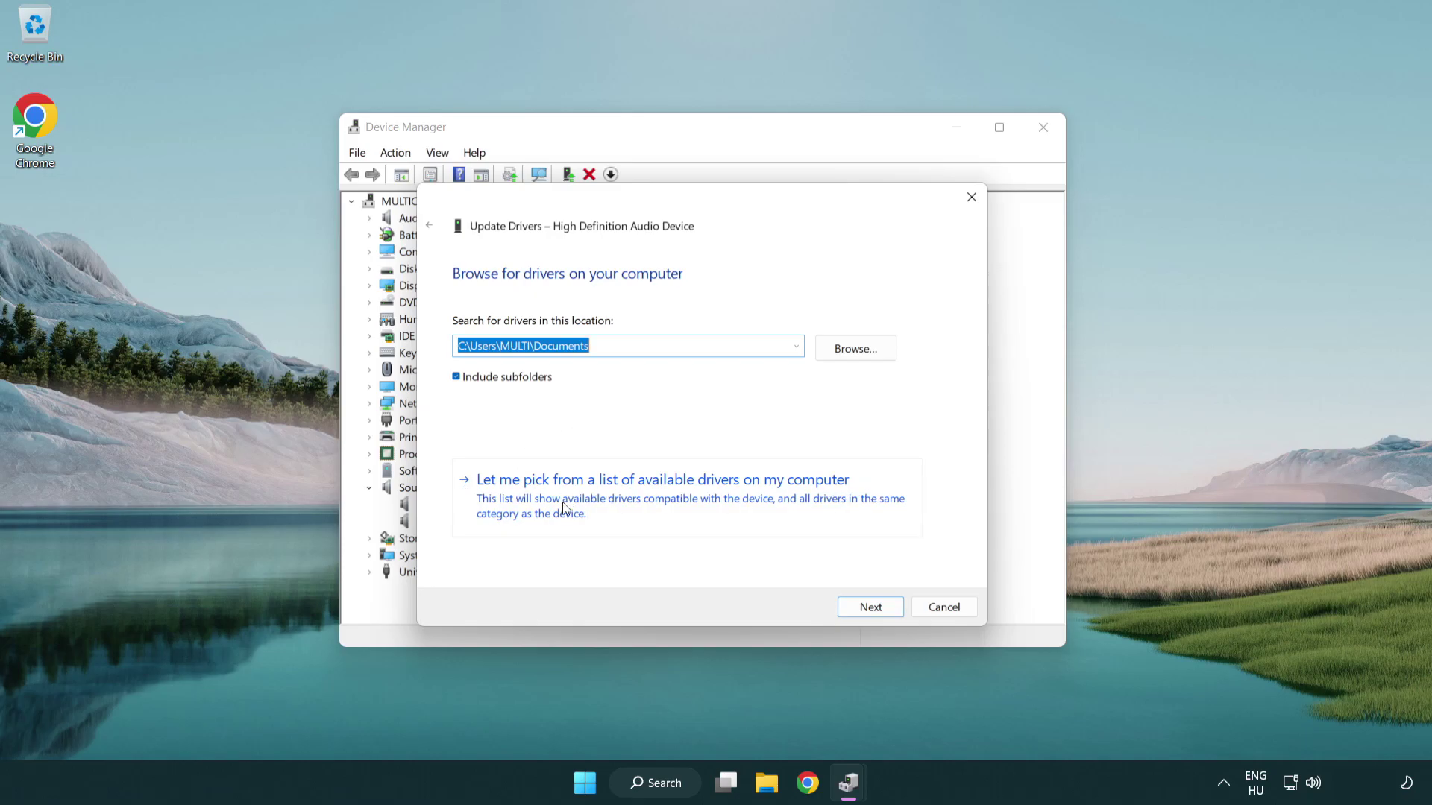
pyautogui.click(688, 507)
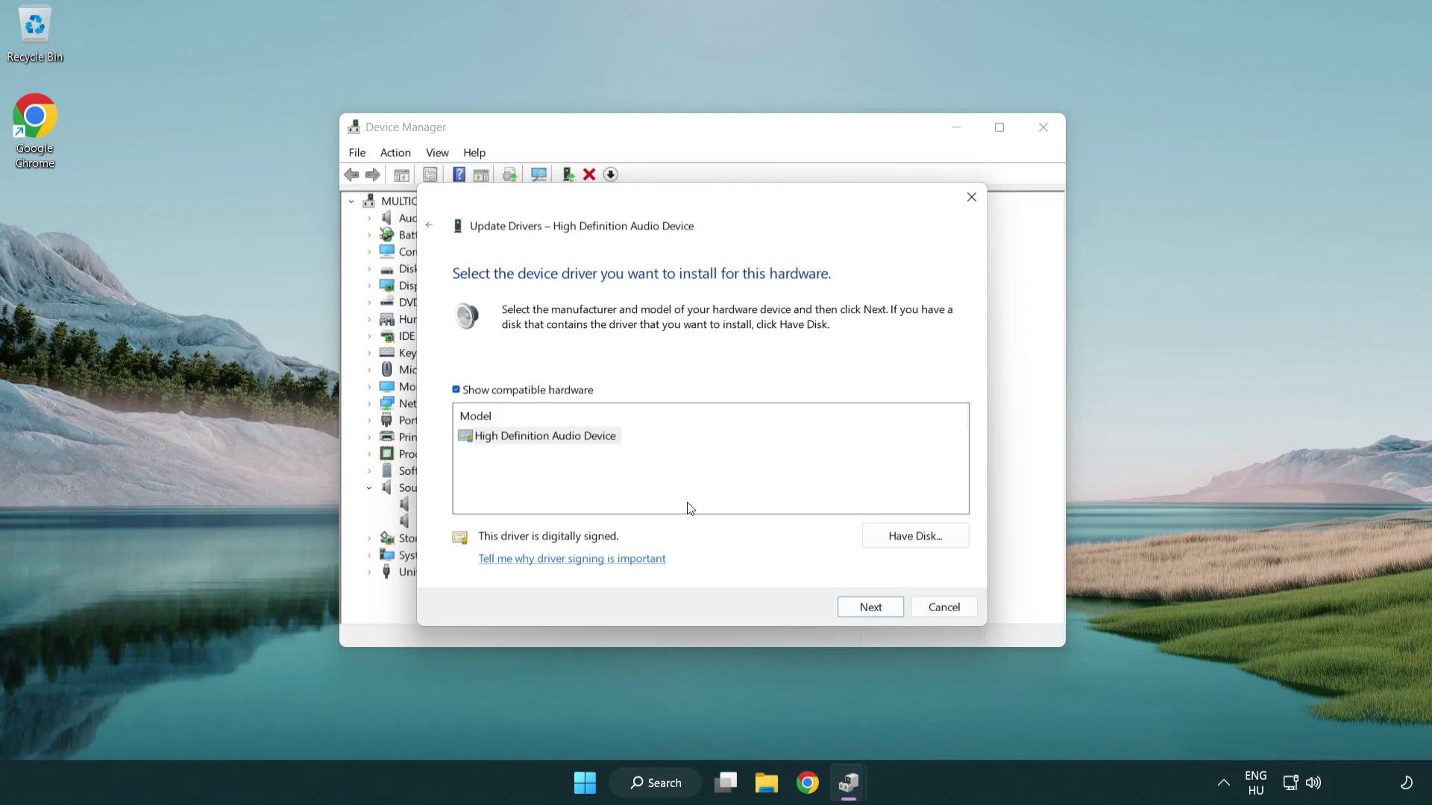
pyautogui.click(484, 450)
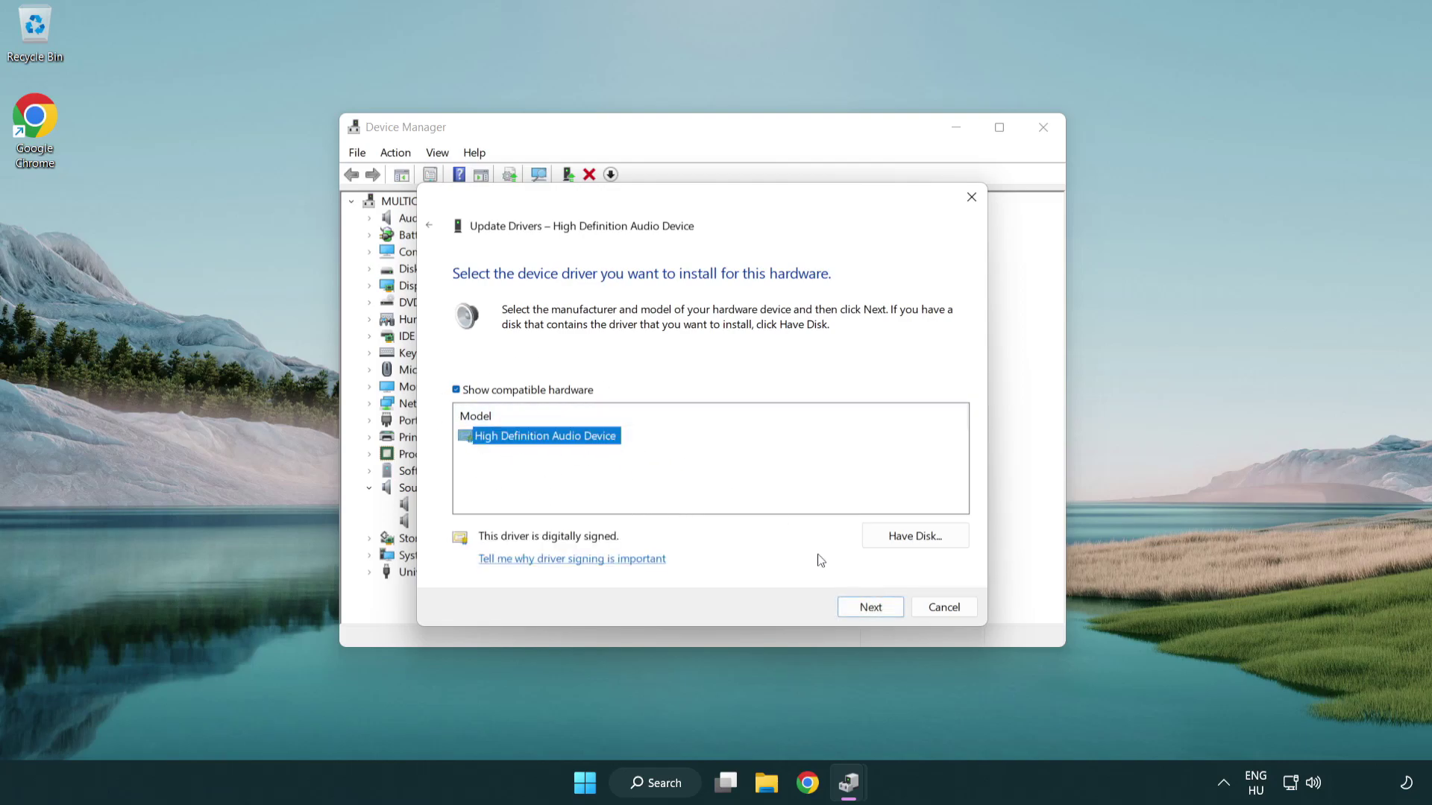
pyautogui.click(887, 613)
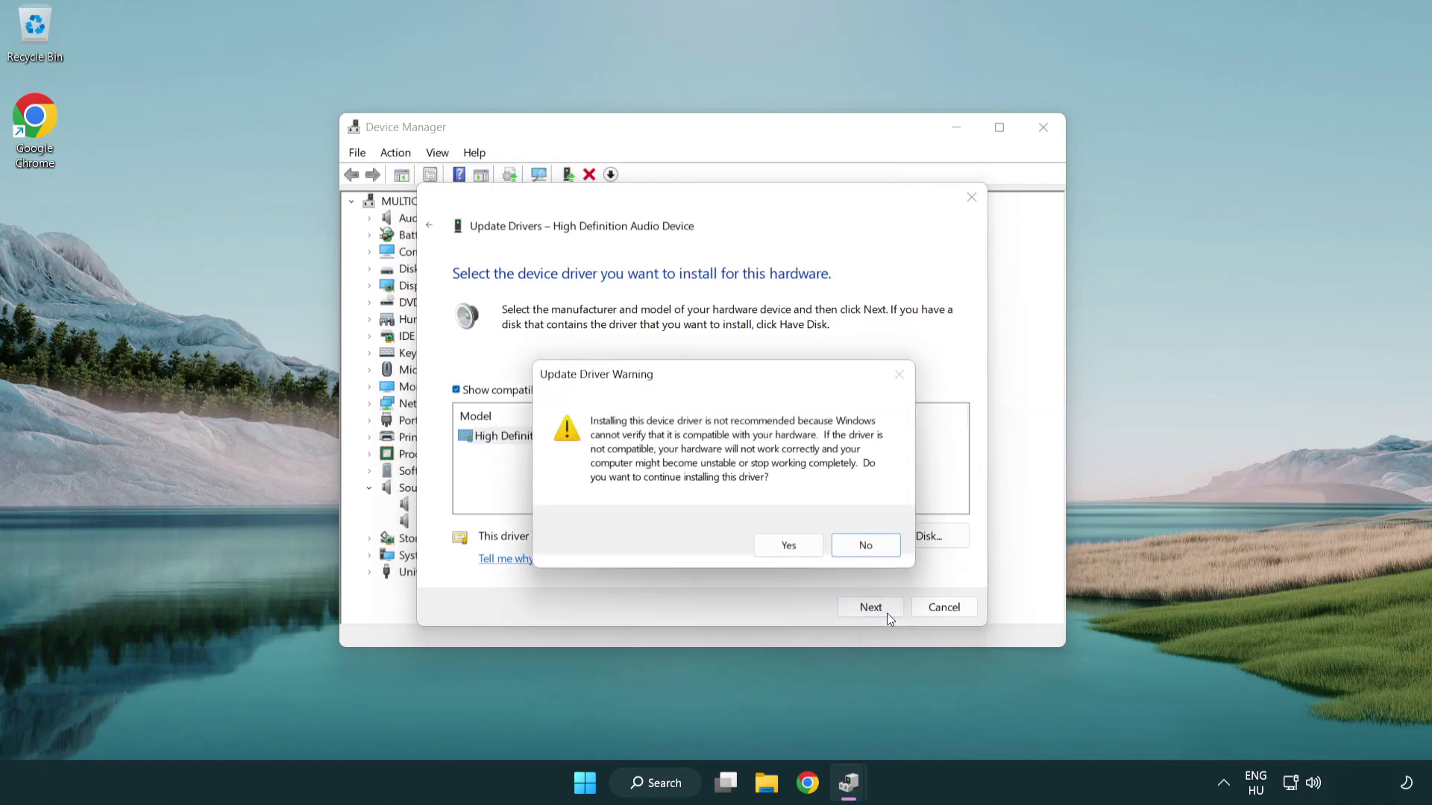
pyautogui.click(789, 548)
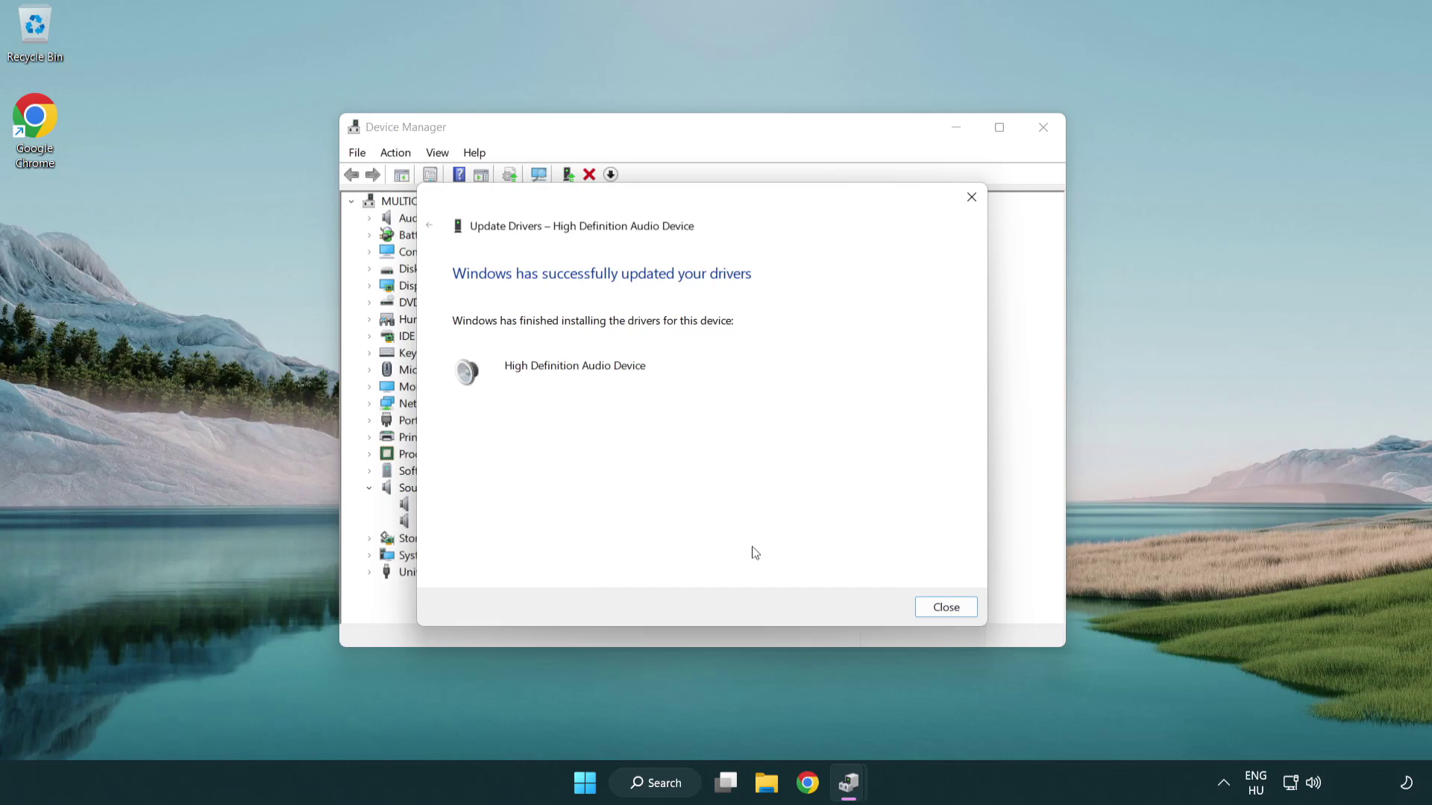
pyautogui.click(947, 612)
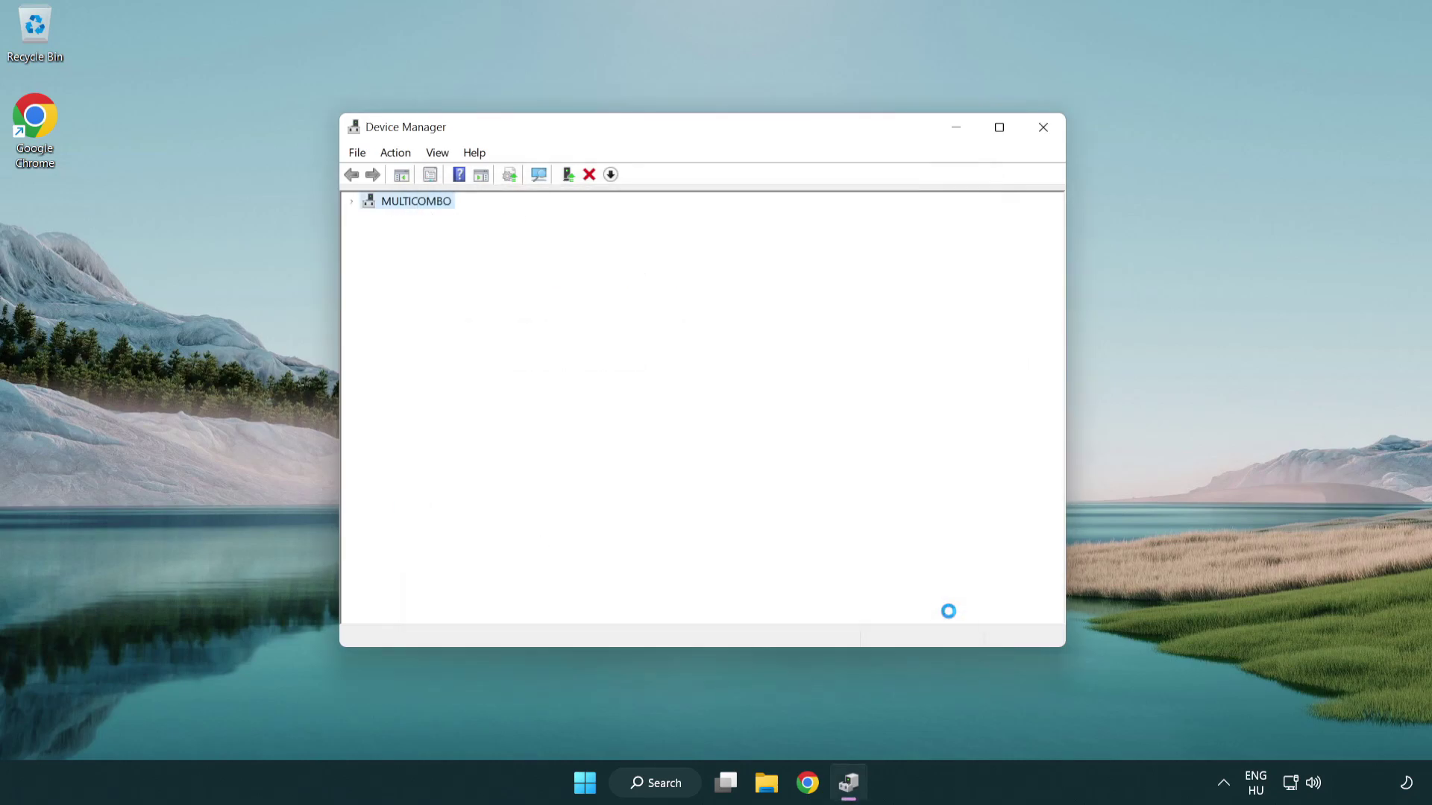
# Step: Close Device Manager and bring up the Start power options from the desktop
pyautogui.click(1043, 127)
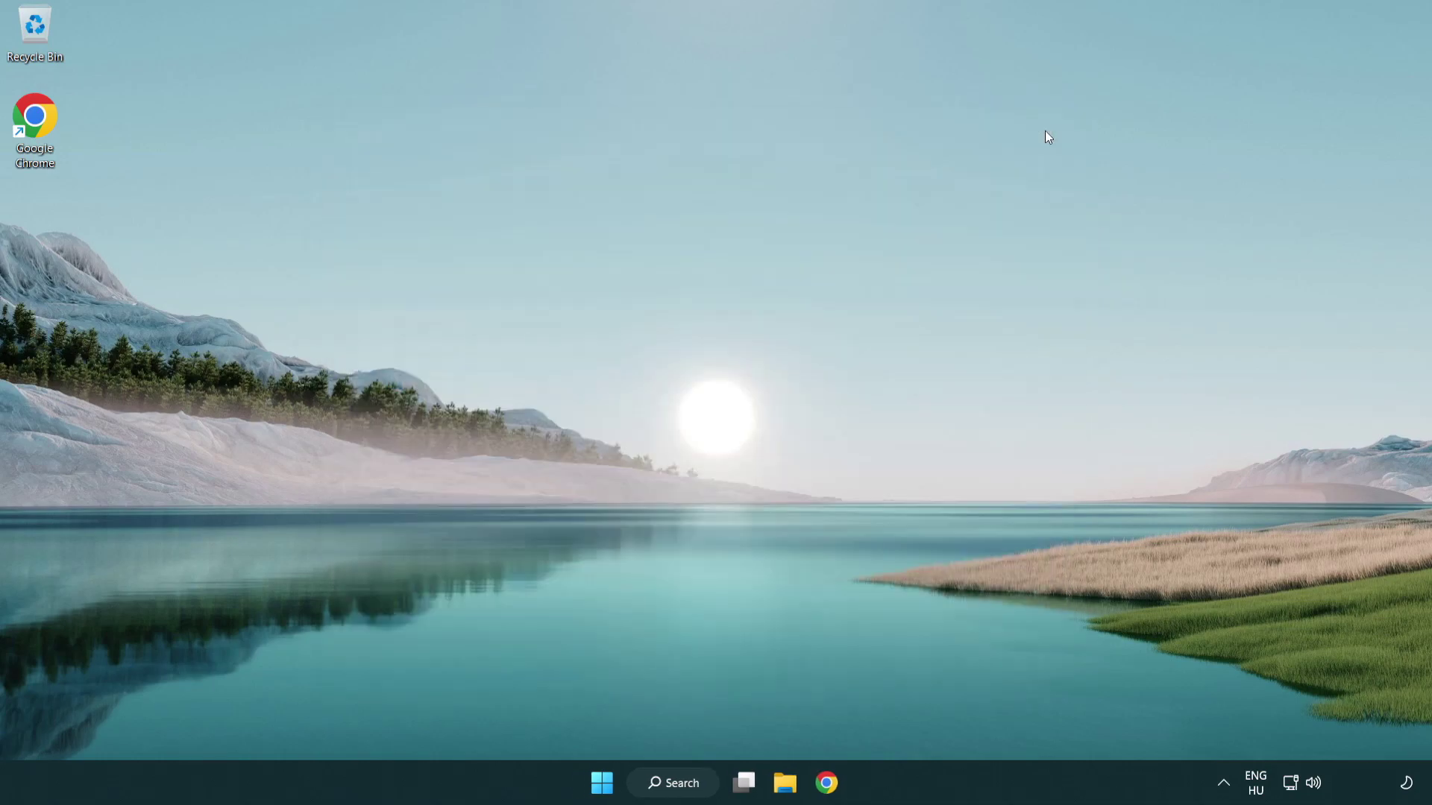
pyautogui.click(606, 783)
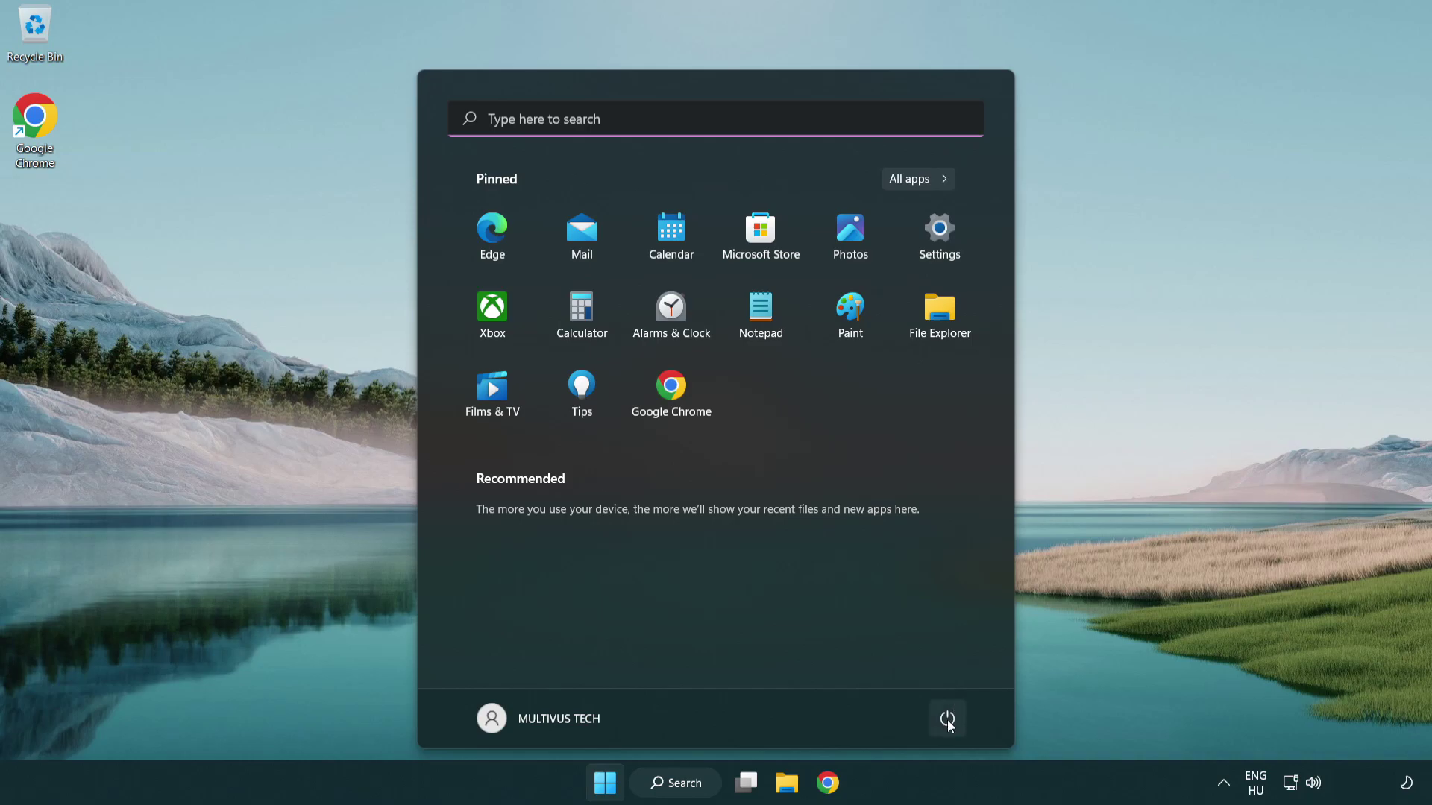
pyautogui.click(946, 718)
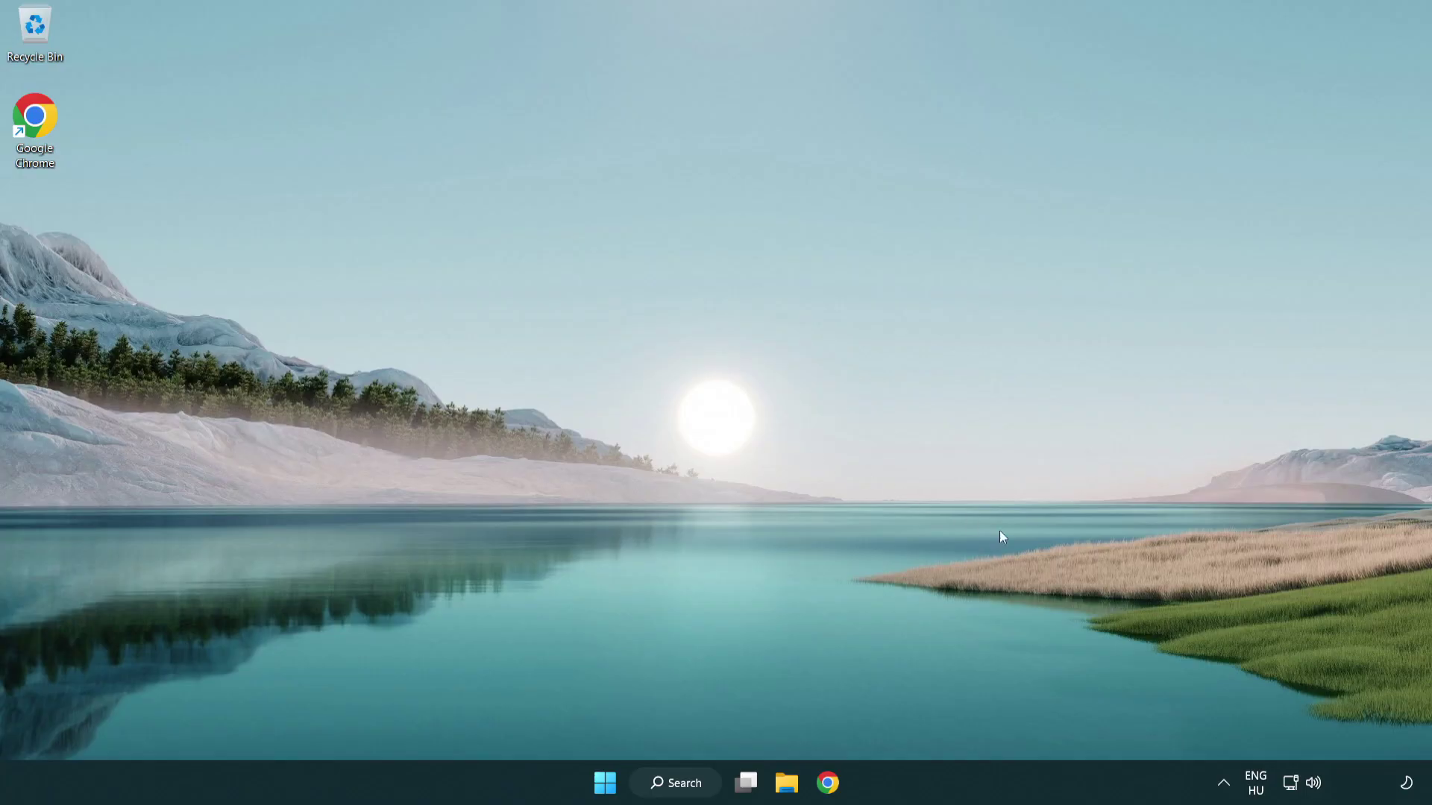
# Step: Launch Troubleshoot sound problems from the taskbar speaker icon's right-click menu
pyautogui.rightClick(1315, 787)
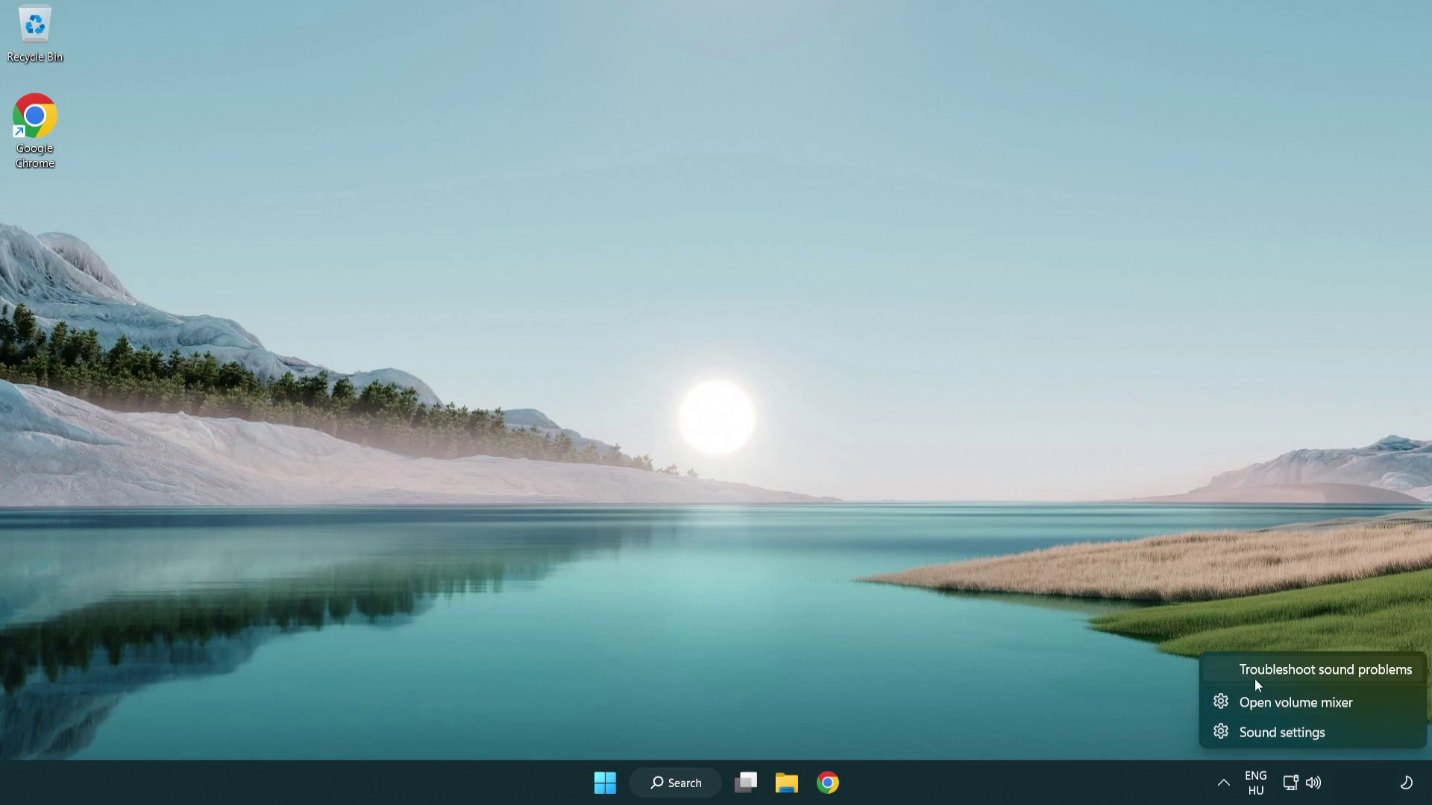
pyautogui.click(1305, 672)
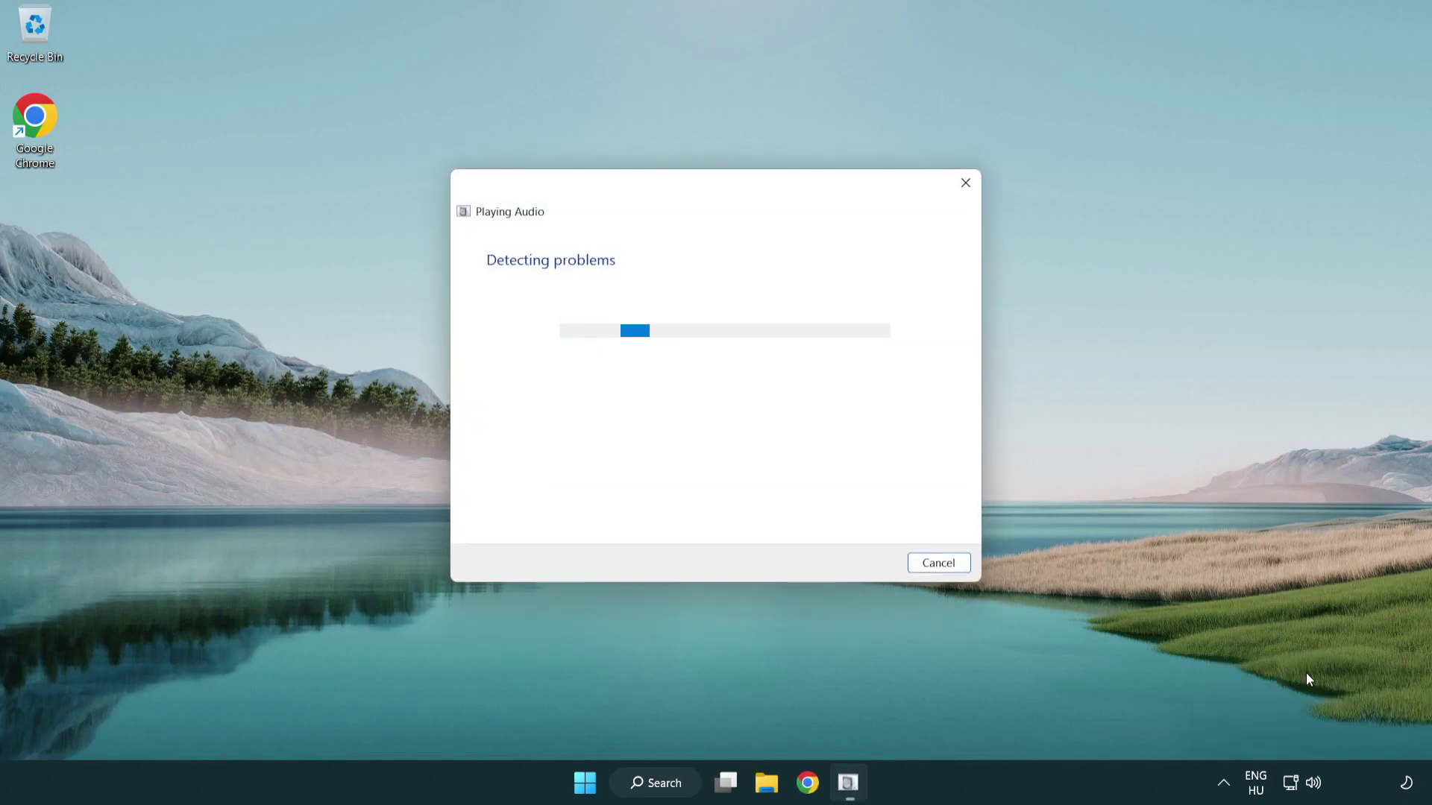